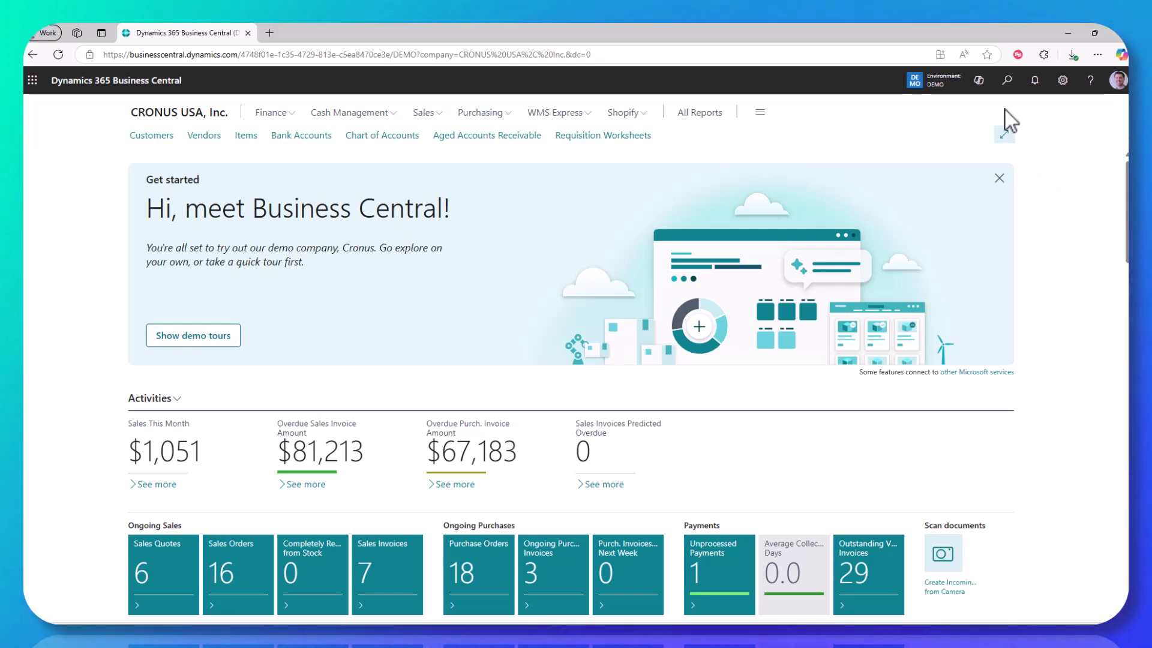
- Find the Purchasing Codes page, examine the DROP SHIP code's setup, and return to the home page
click(1007, 80)
text(p)
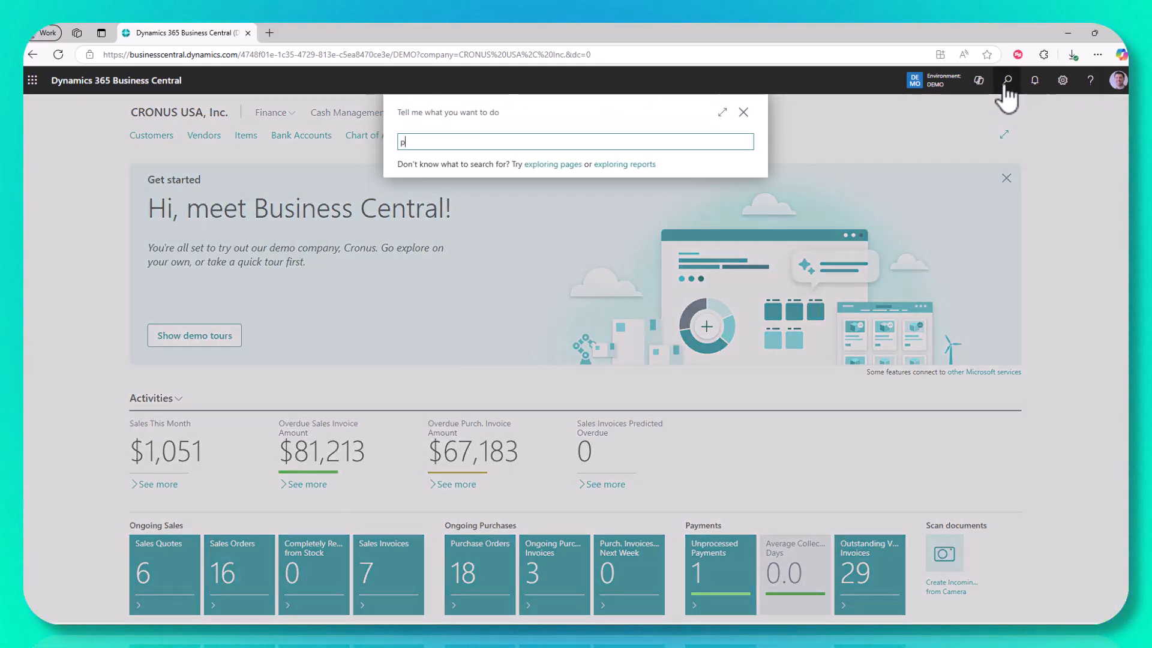
text(ur cod)
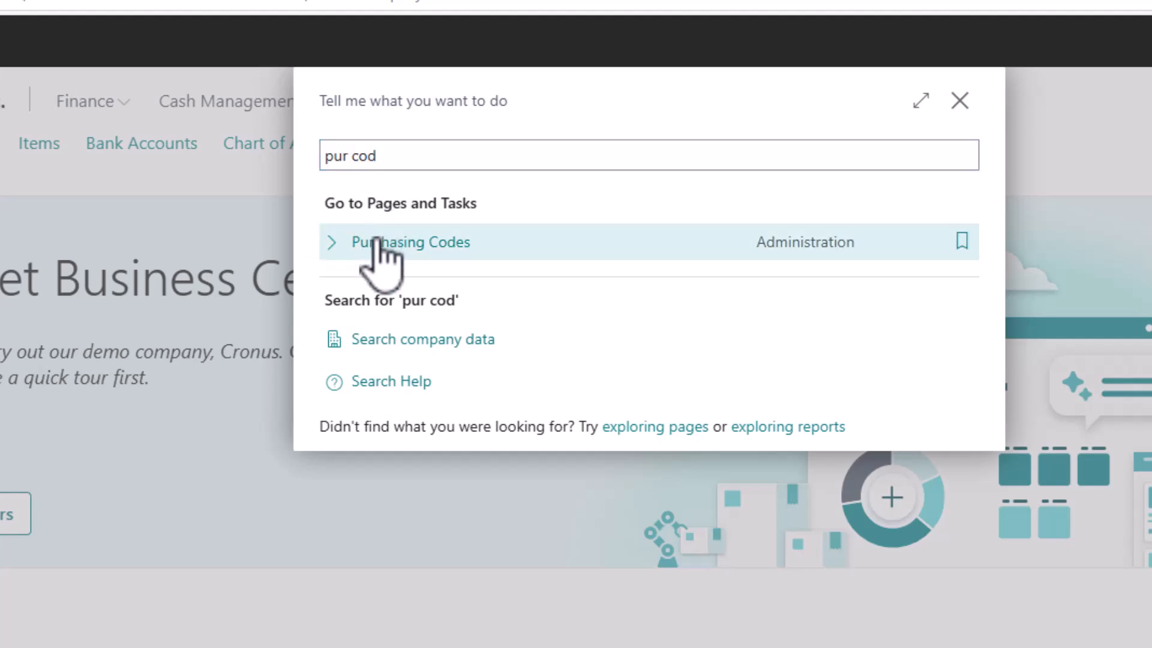
click(386, 255)
click(363, 287)
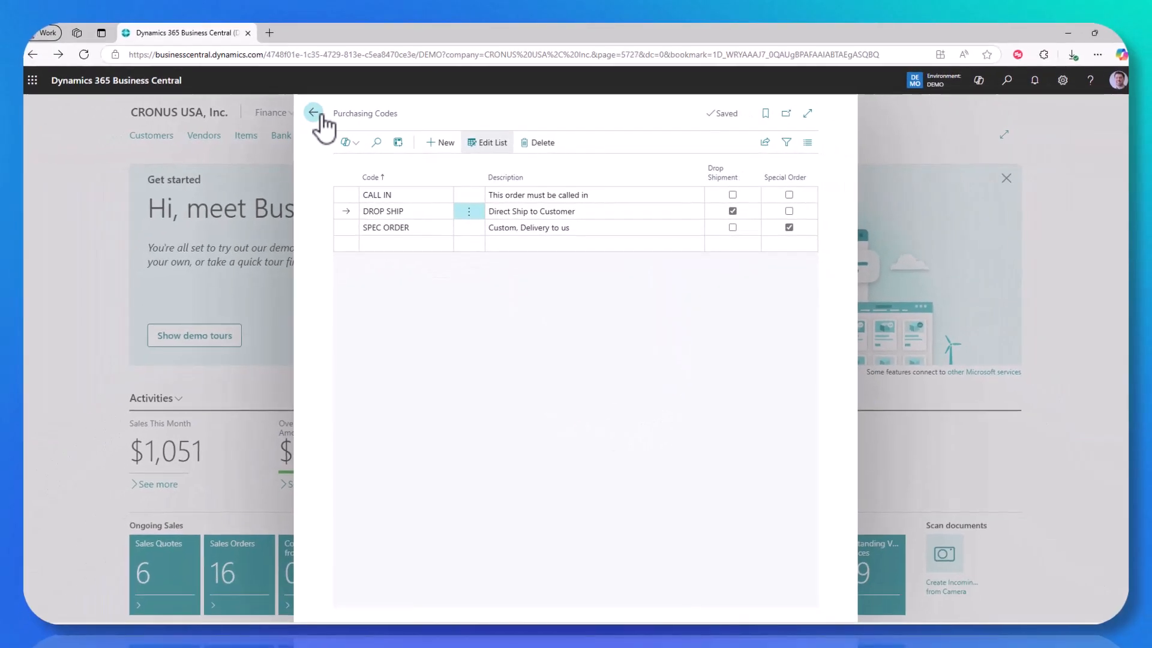
click(174, 104)
- Create a new sales order for the customer Adatum Corporation
click(439, 118)
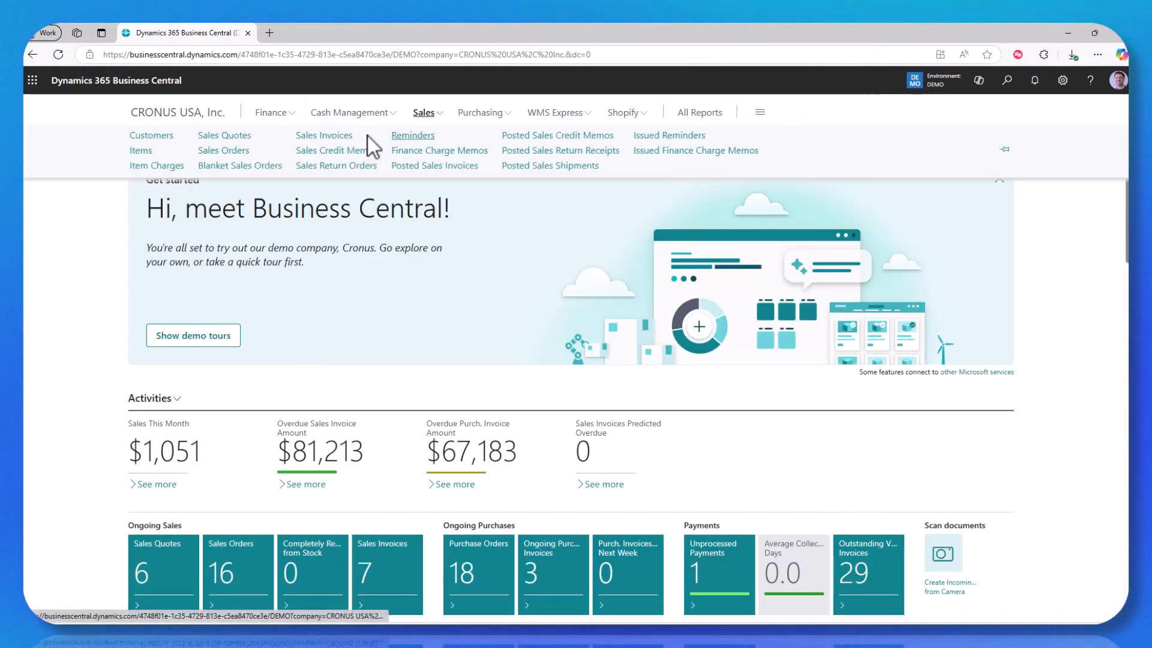
click(238, 150)
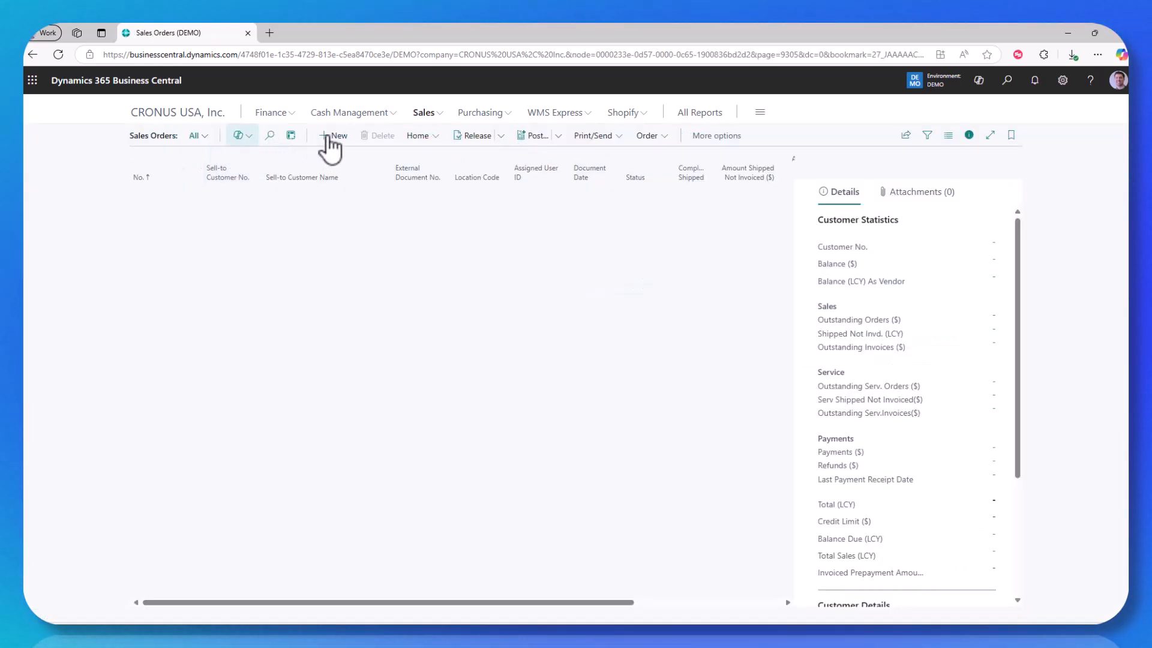
click(334, 136)
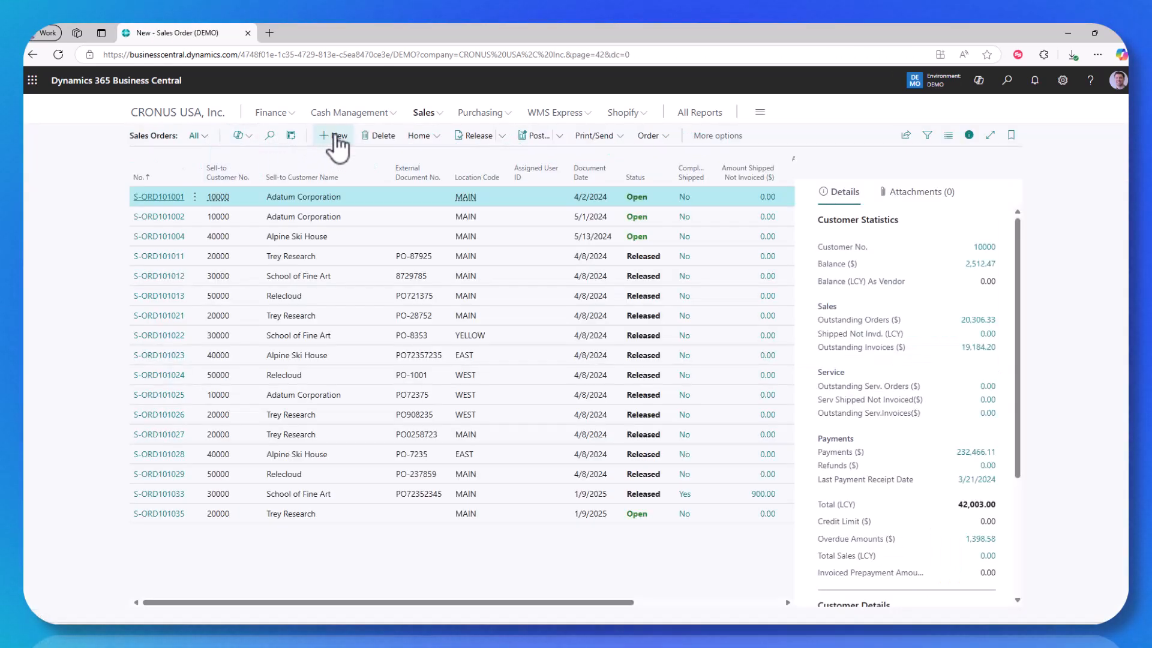
text(10000)
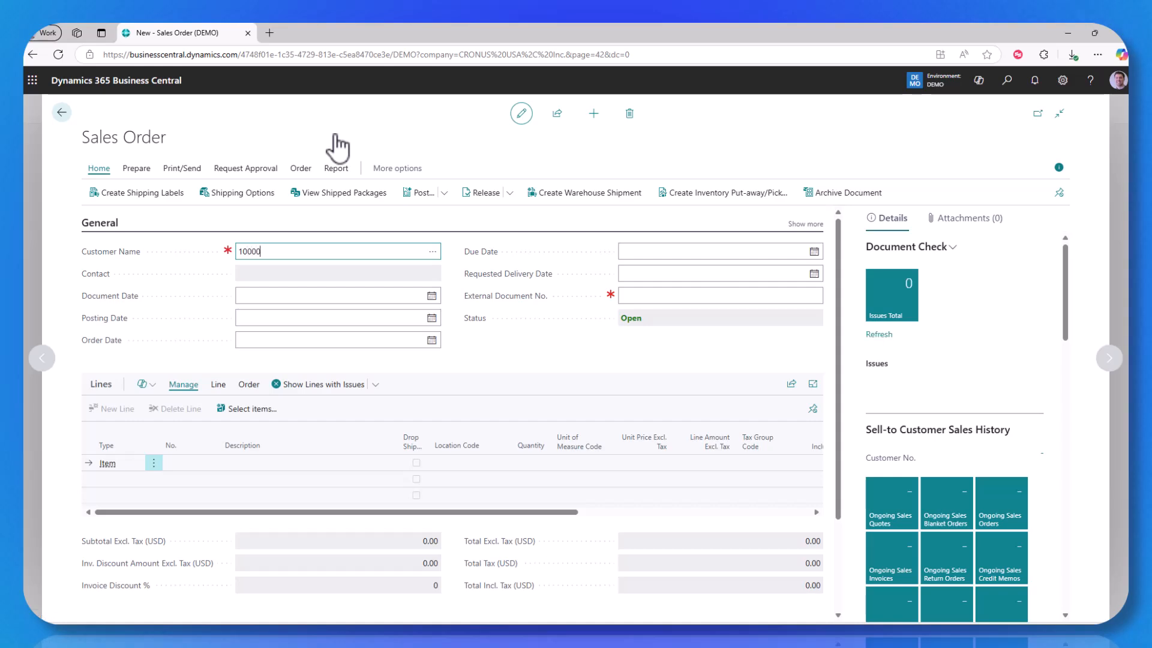
key(Tab)
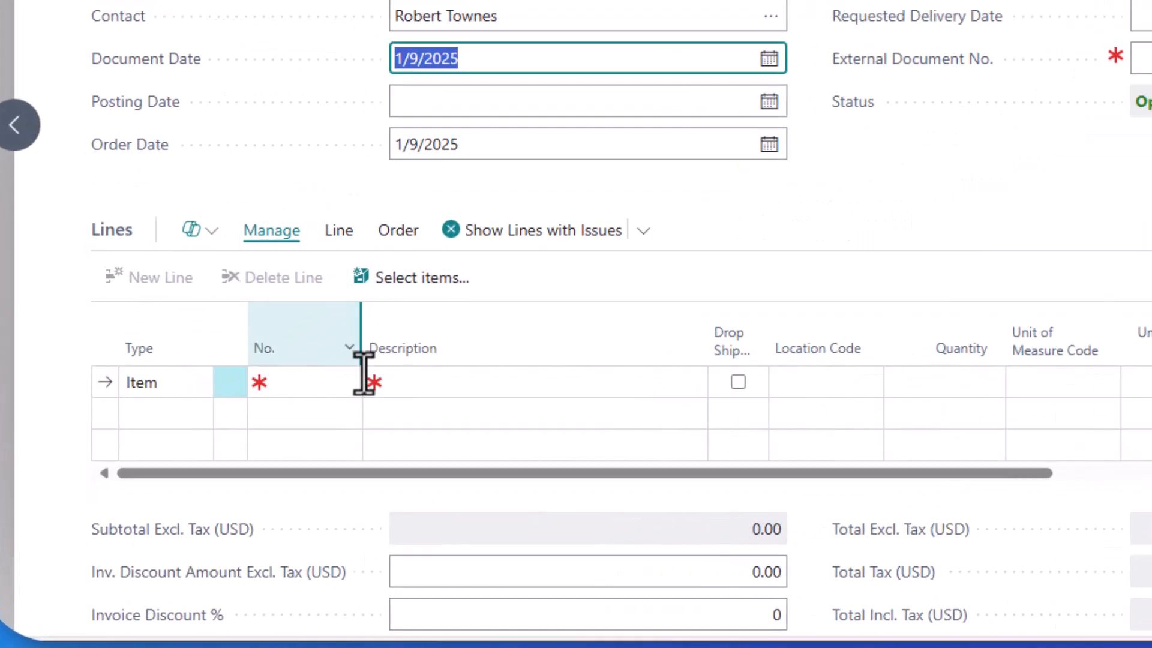
- Add item 1896-S (ATHENS Desk) to the first line of the sales order
click(304, 388)
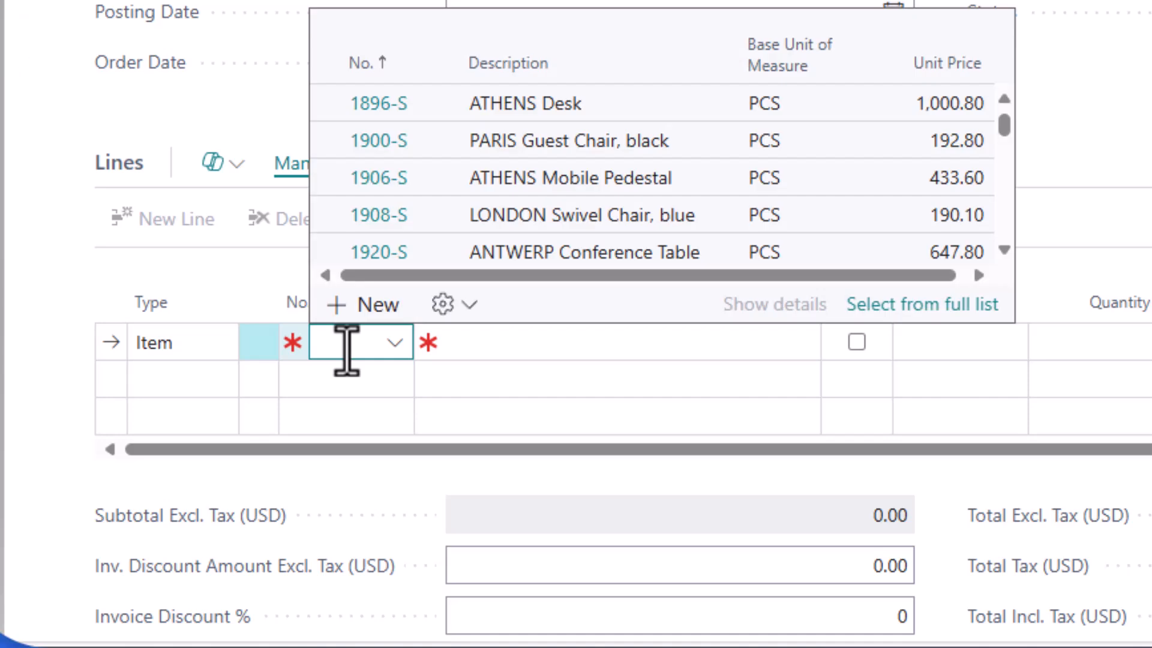
text(1896)
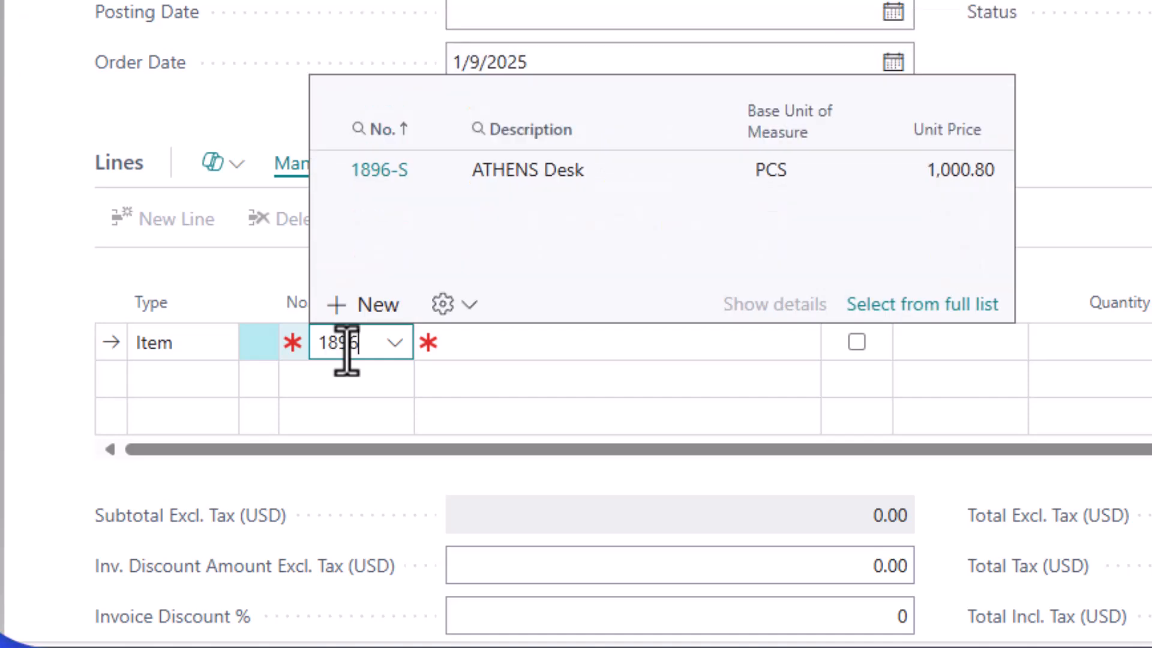
key(Tab)
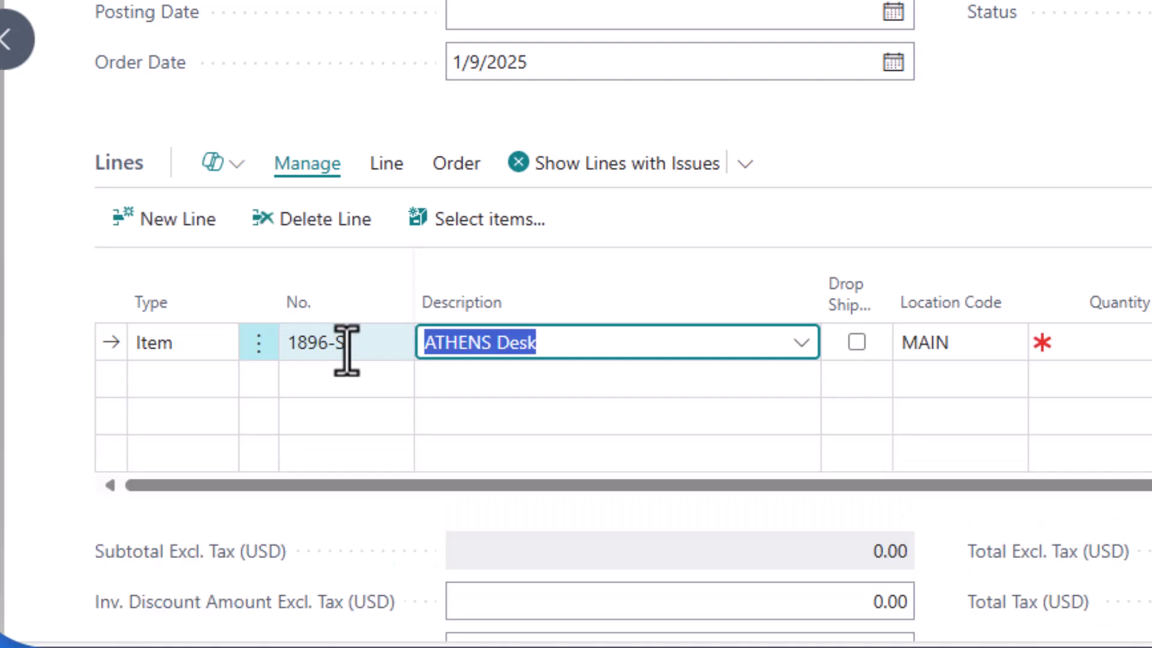
- Mark the ATHENS Desk line as a drop shipment and set its quantity to 1
mouse_move(861, 300)
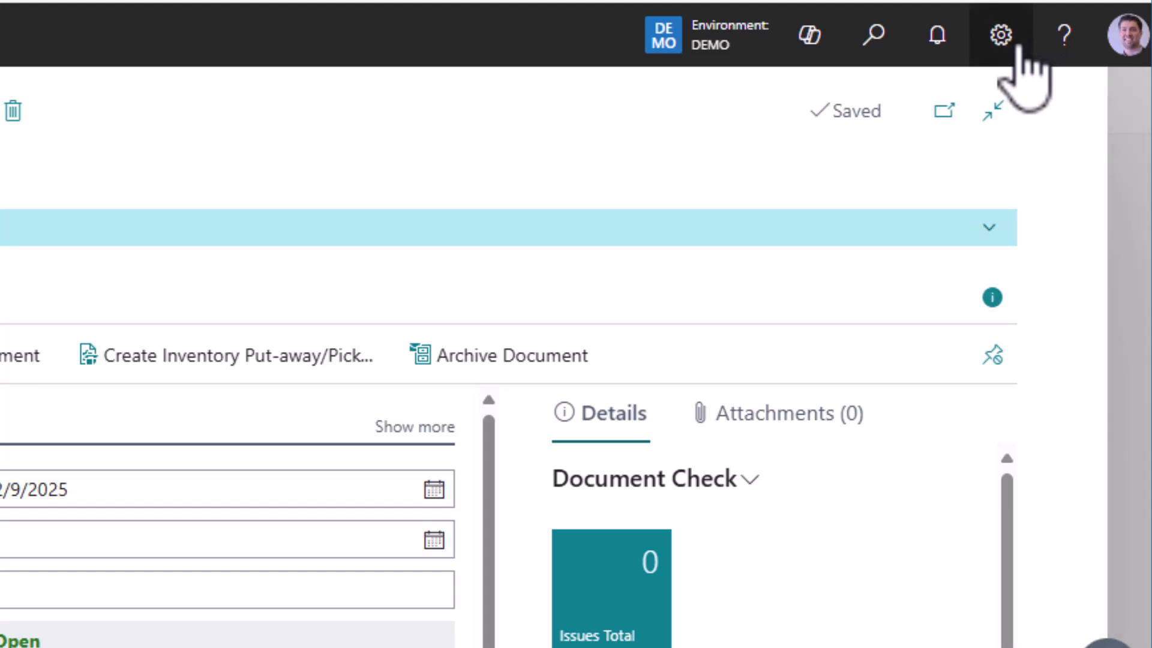
click(1020, 45)
click(600, 168)
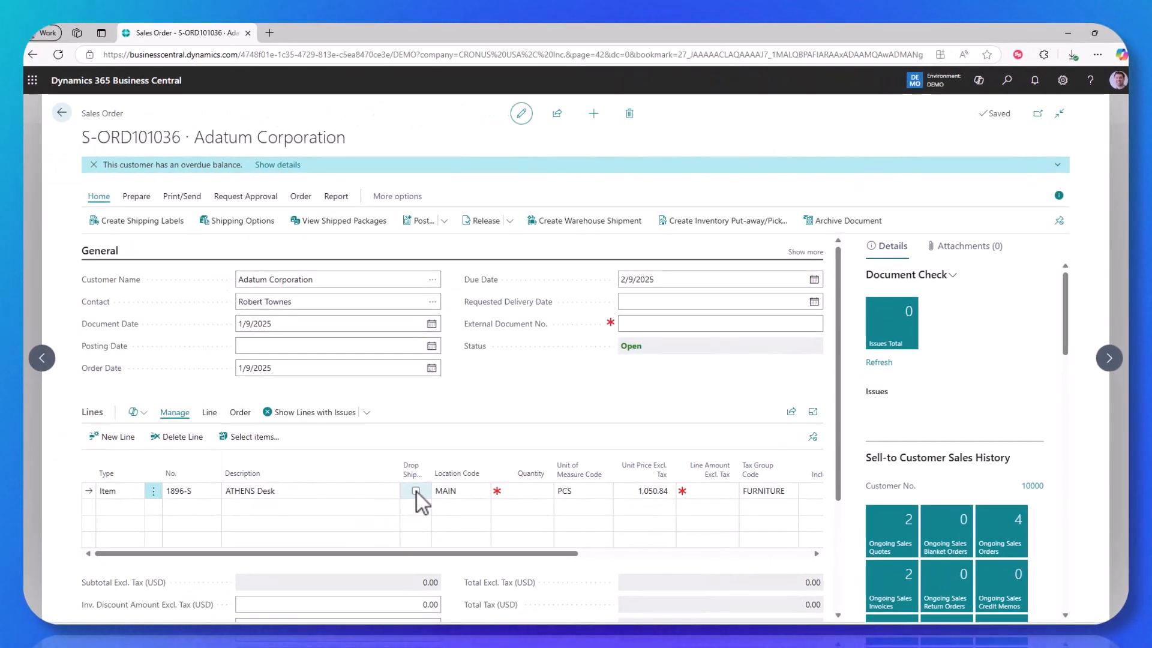
click(518, 492)
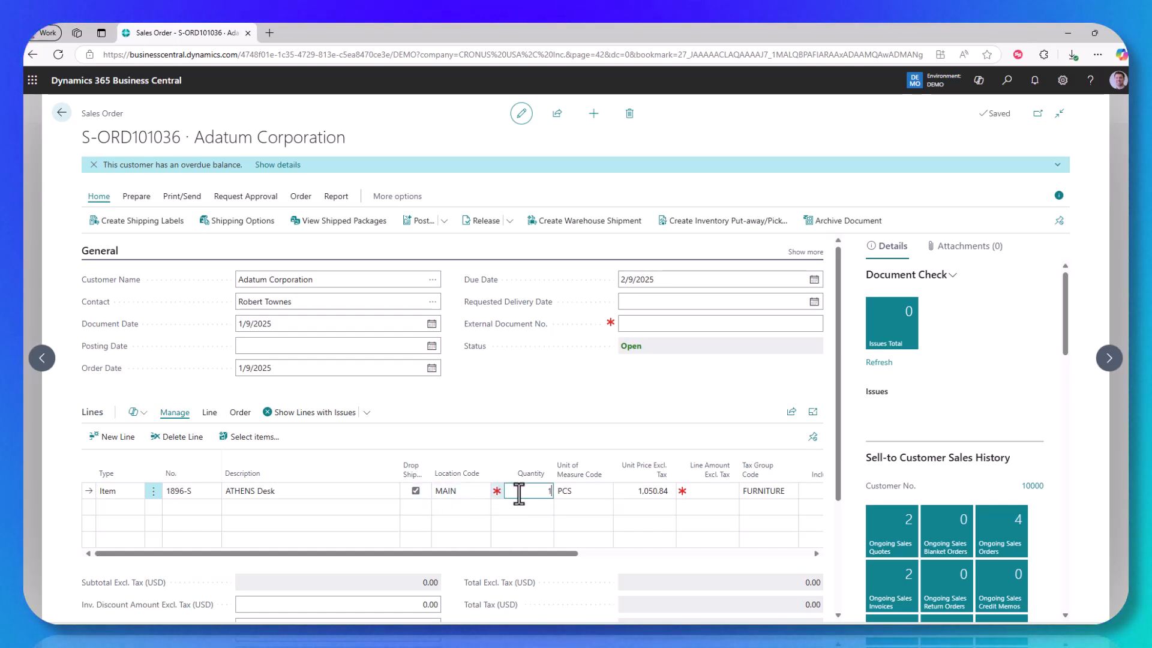
text(1)
key(Tab)
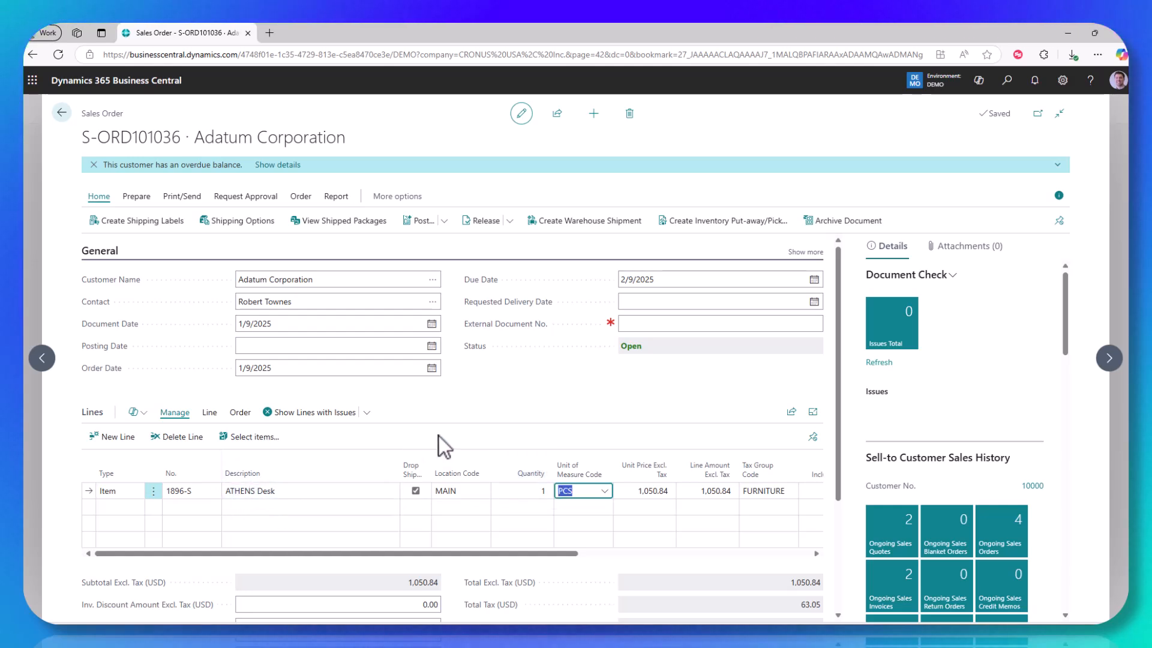
- Enter the customer's purchase order number as the external document number and close the sales order
click(639, 324)
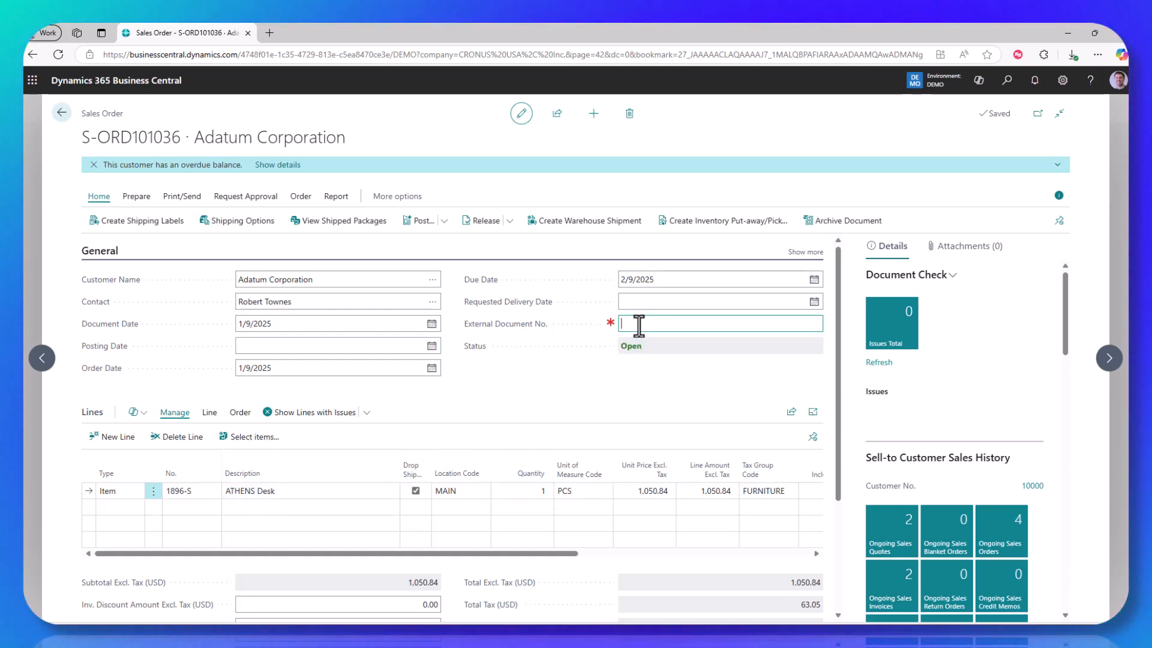
text(PO71357)
key(Tab)
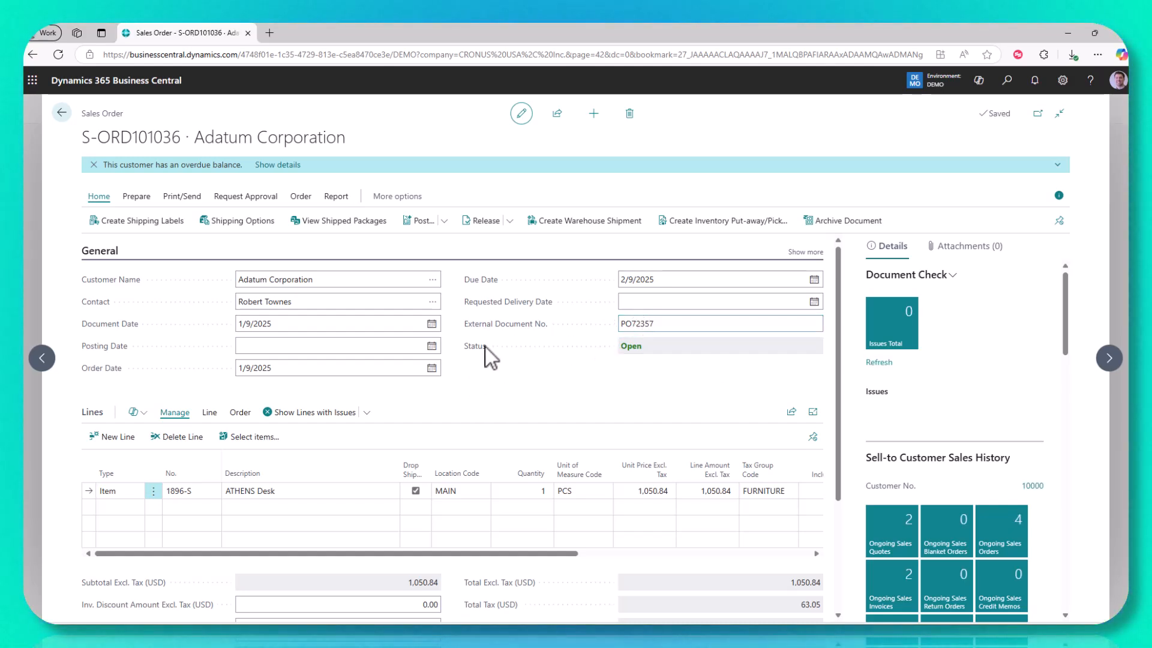
click(61, 113)
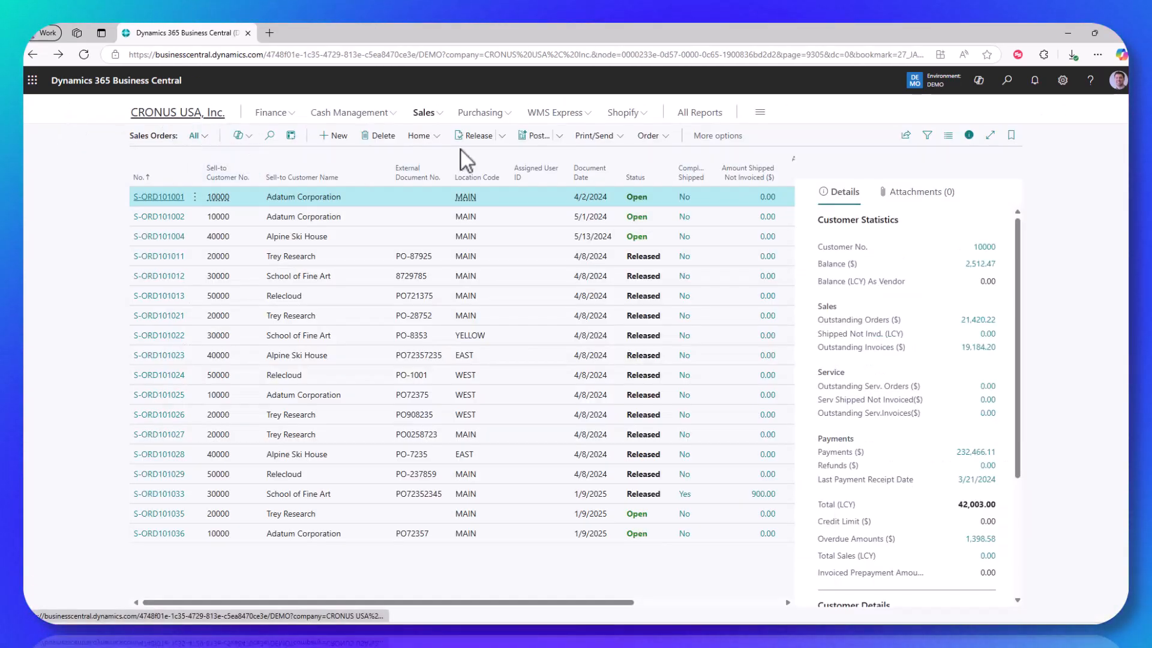
- Open the DEFAULT requisition worksheet and get drop shipment sales orders into it, using the last used options, Item dimensions and no filters
click(597, 136)
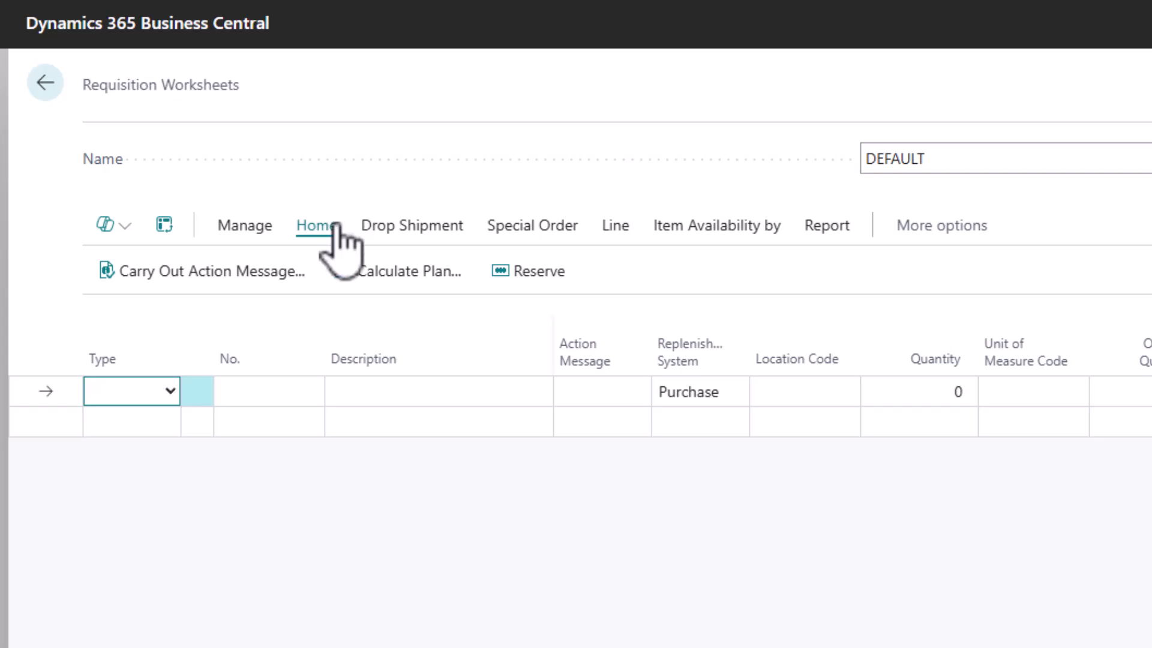
click(376, 222)
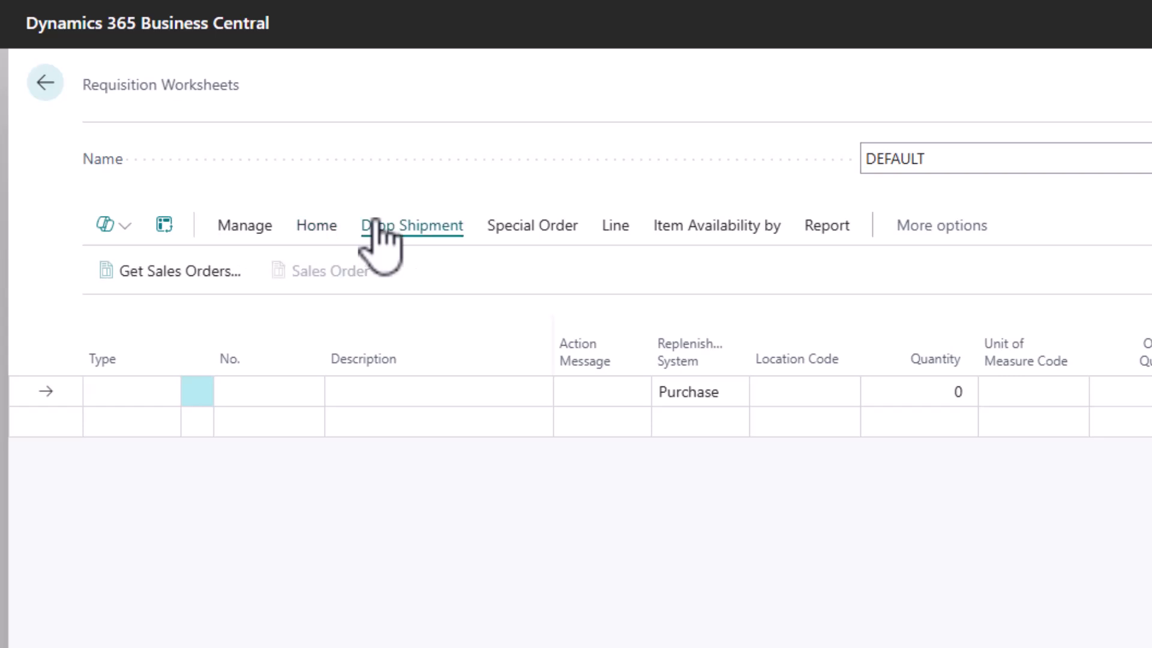
click(159, 273)
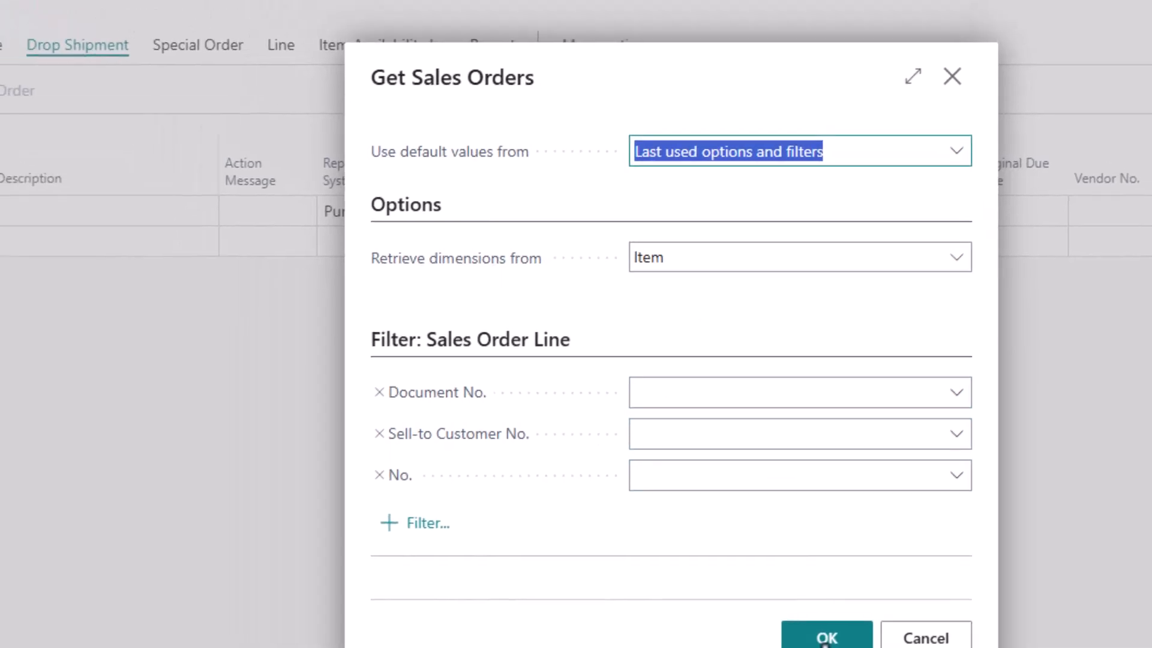
click(747, 596)
click(383, 388)
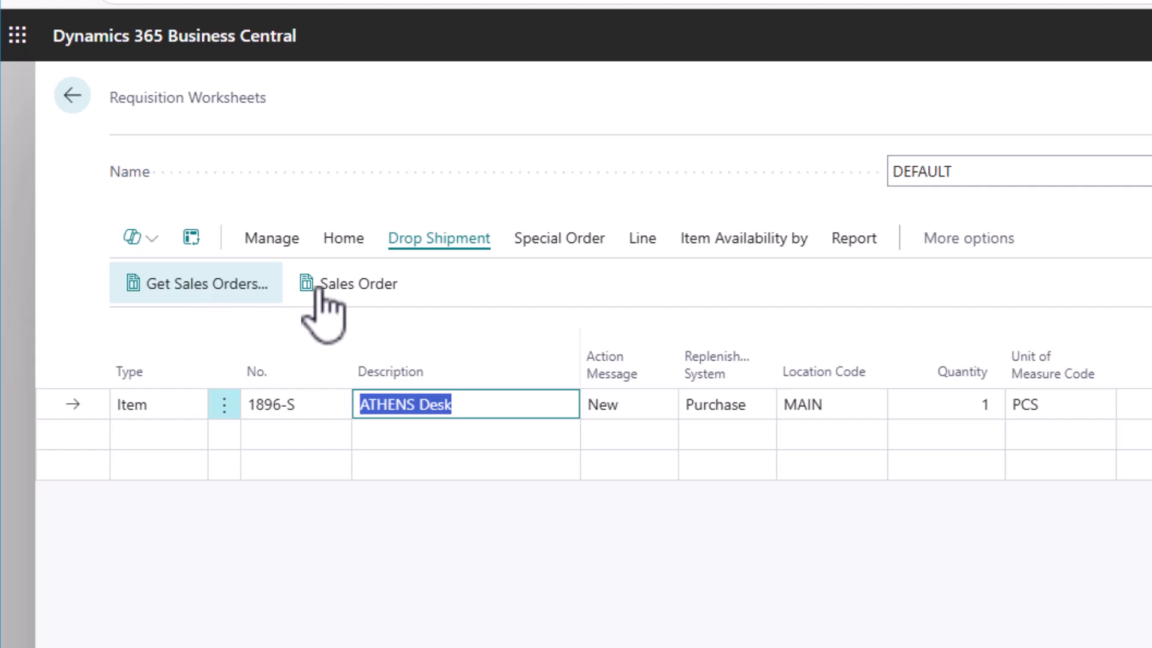
- Carry out the action message for the ATHENS Desk line without printing orders, and close the requisition worksheet
click(340, 242)
click(228, 280)
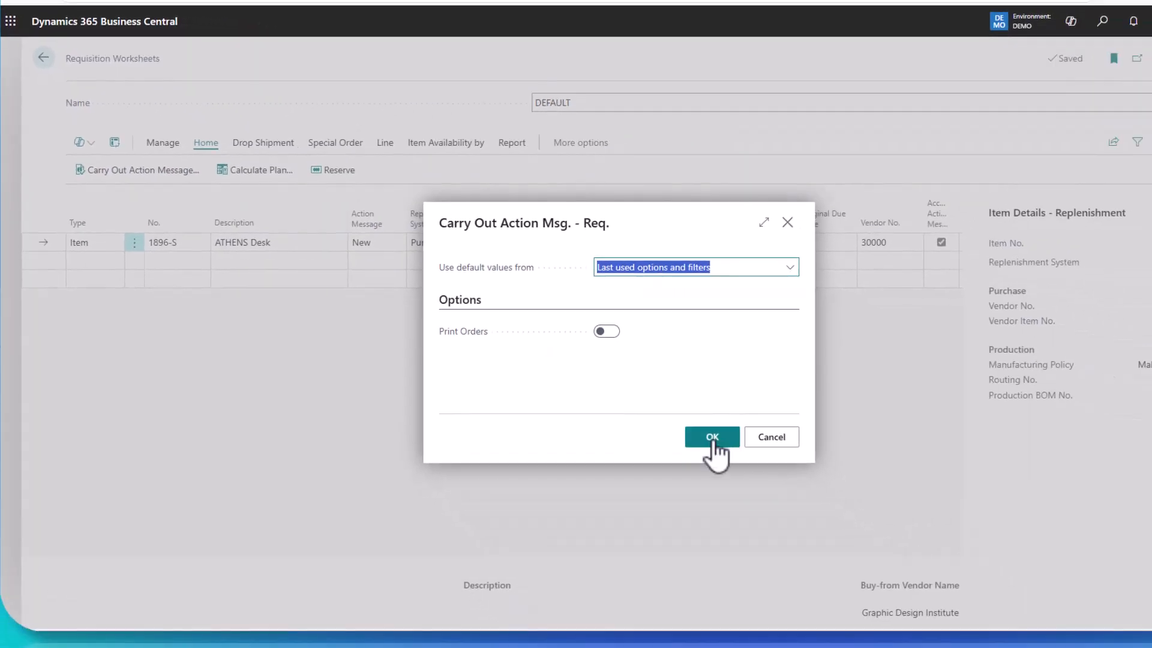
click(712, 437)
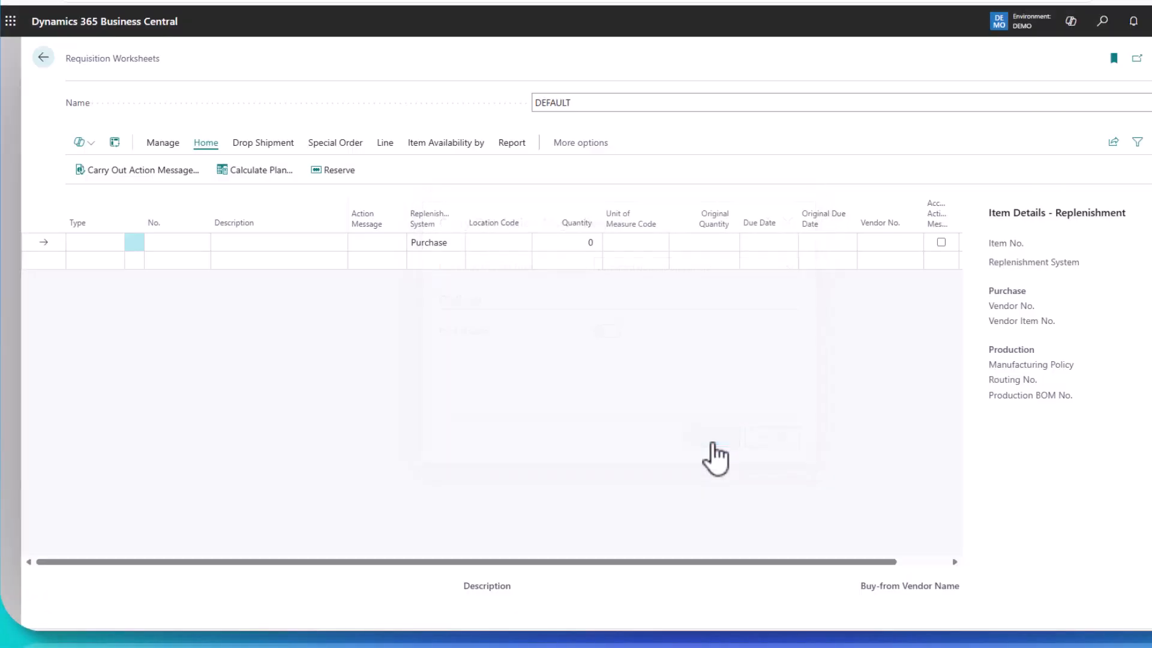
click(44, 58)
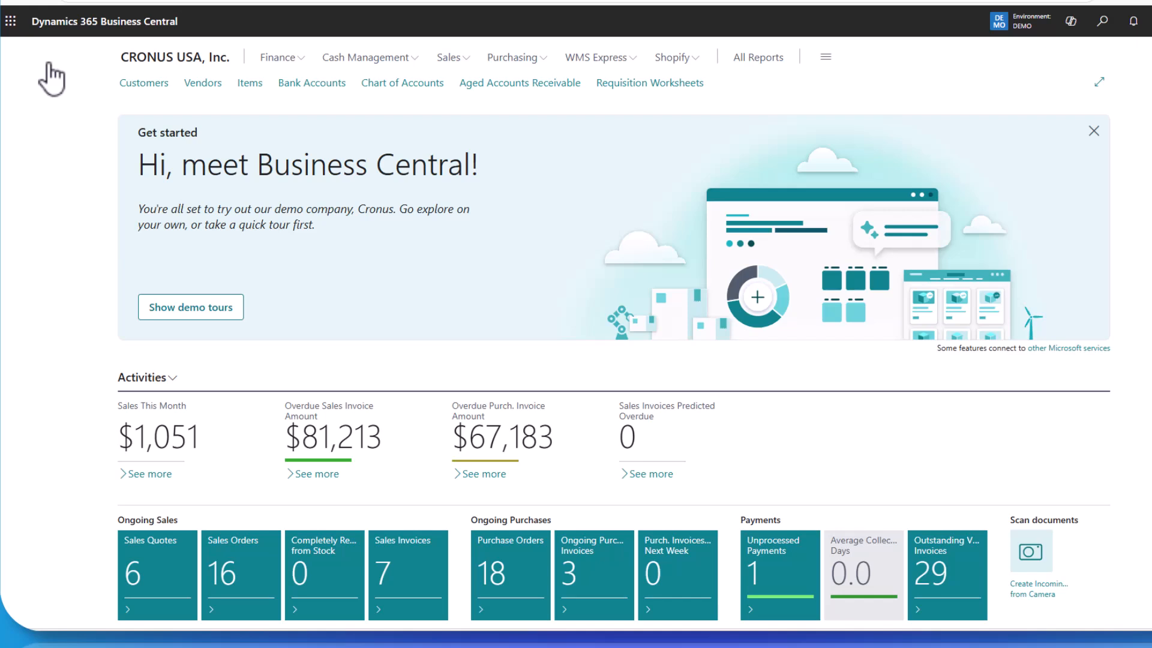
- Examine the purchase order linked to the drop shipment line of the new Adatum Corporation sales order, and return to the sales order list
click(466, 62)
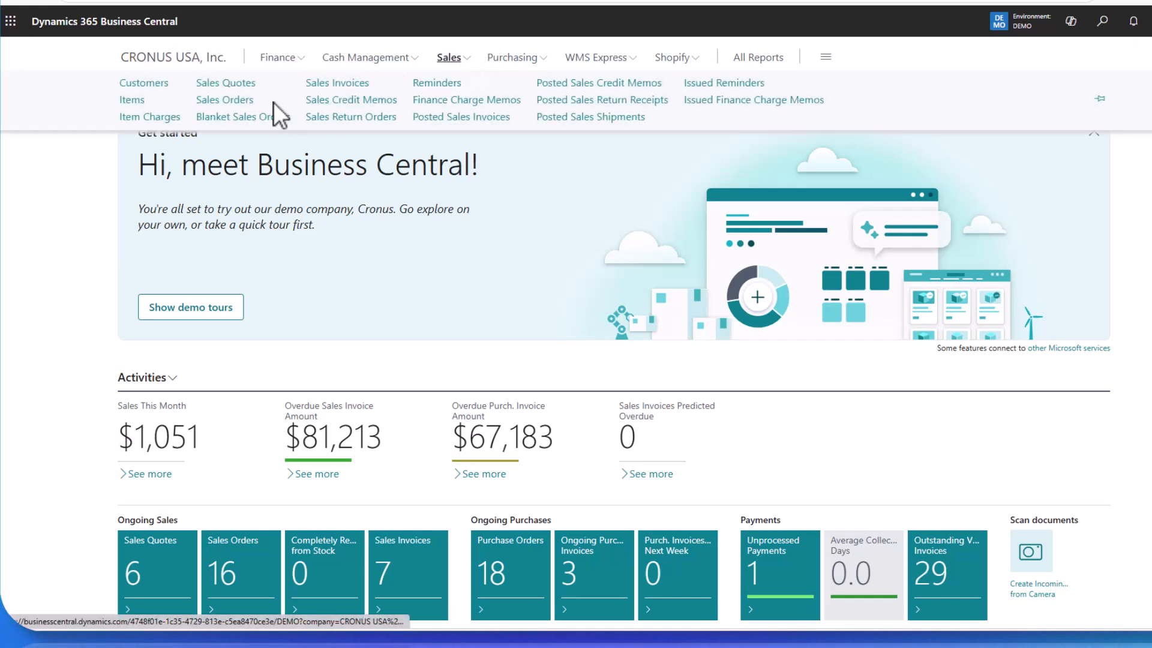
click(218, 100)
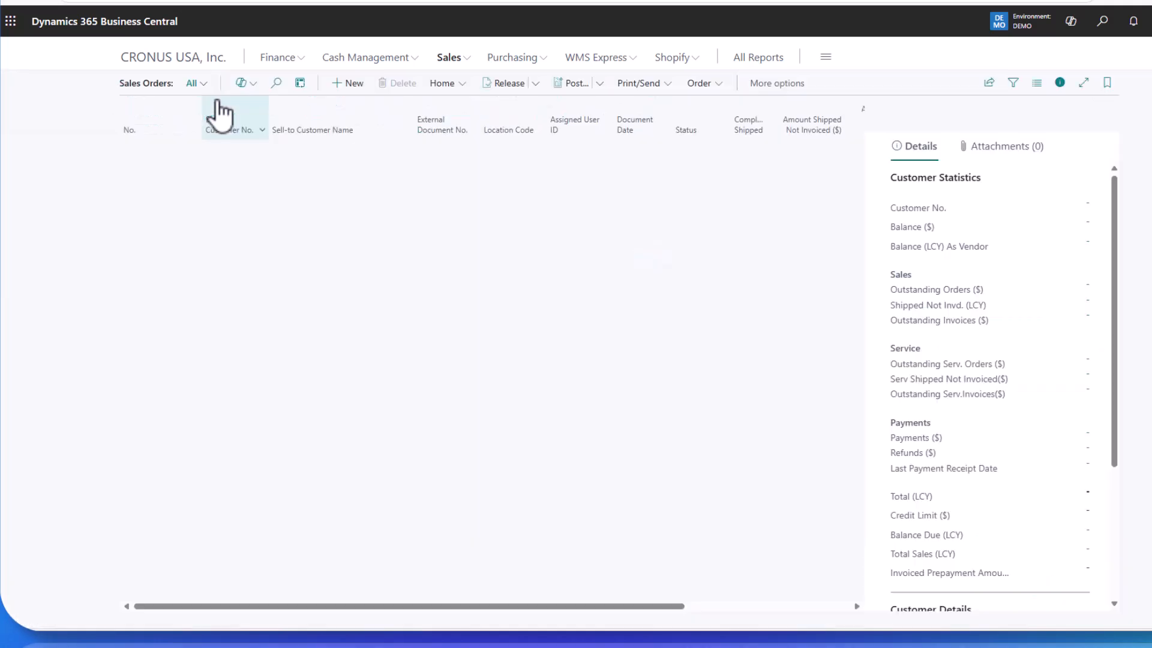
click(150, 529)
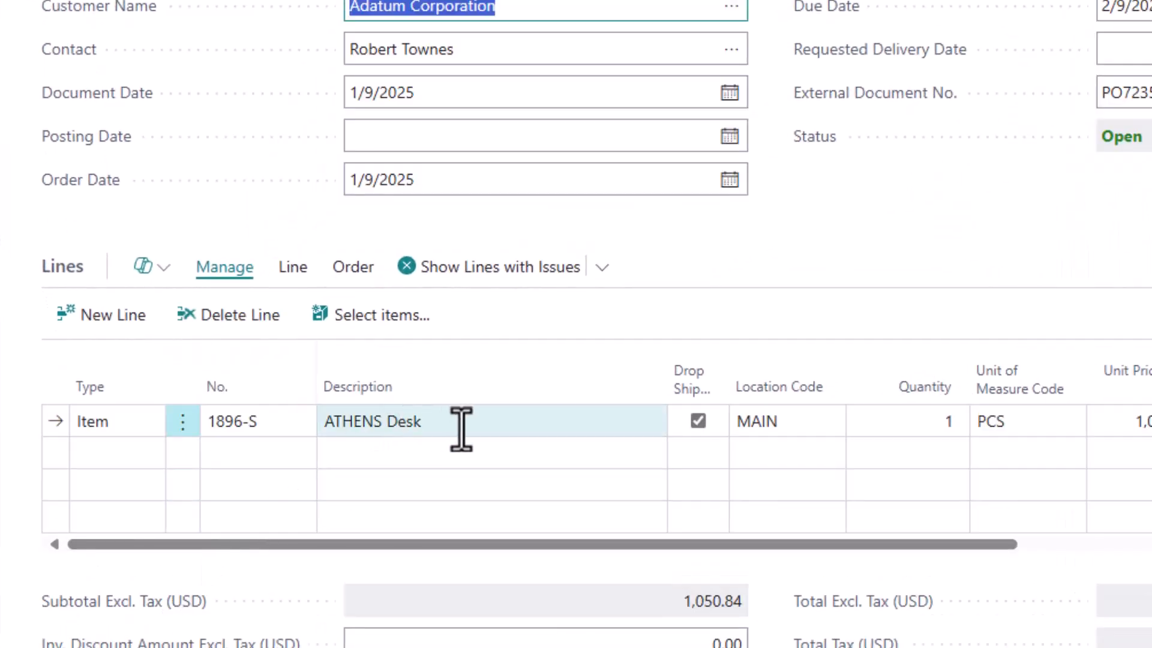
click(352, 268)
click(140, 319)
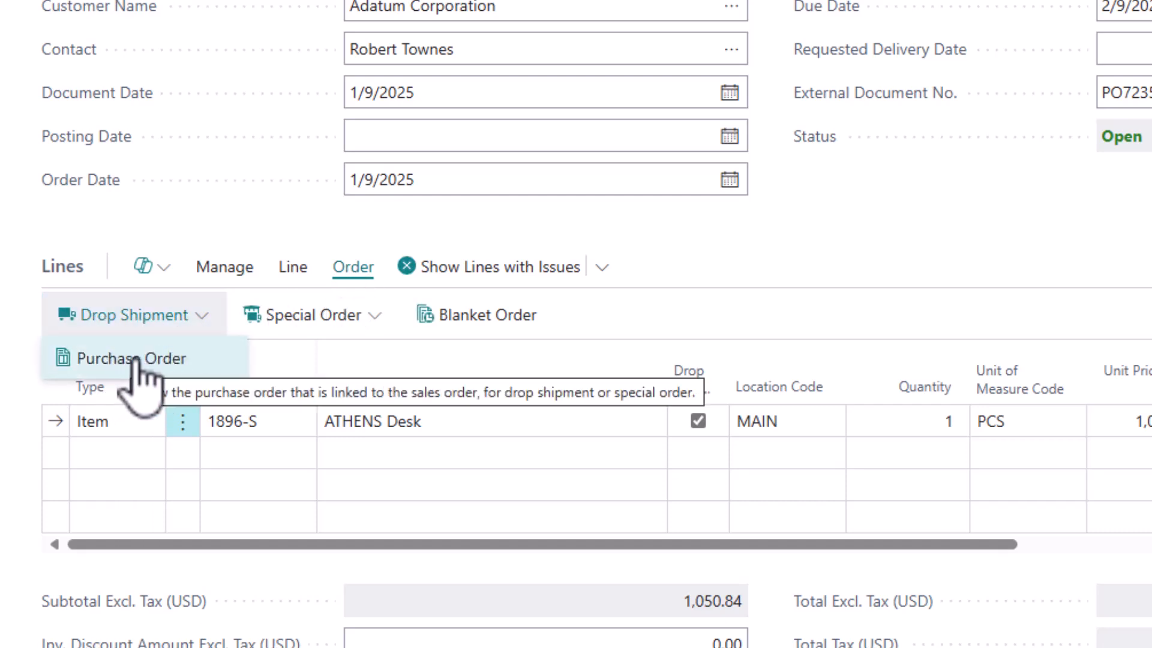
click(136, 360)
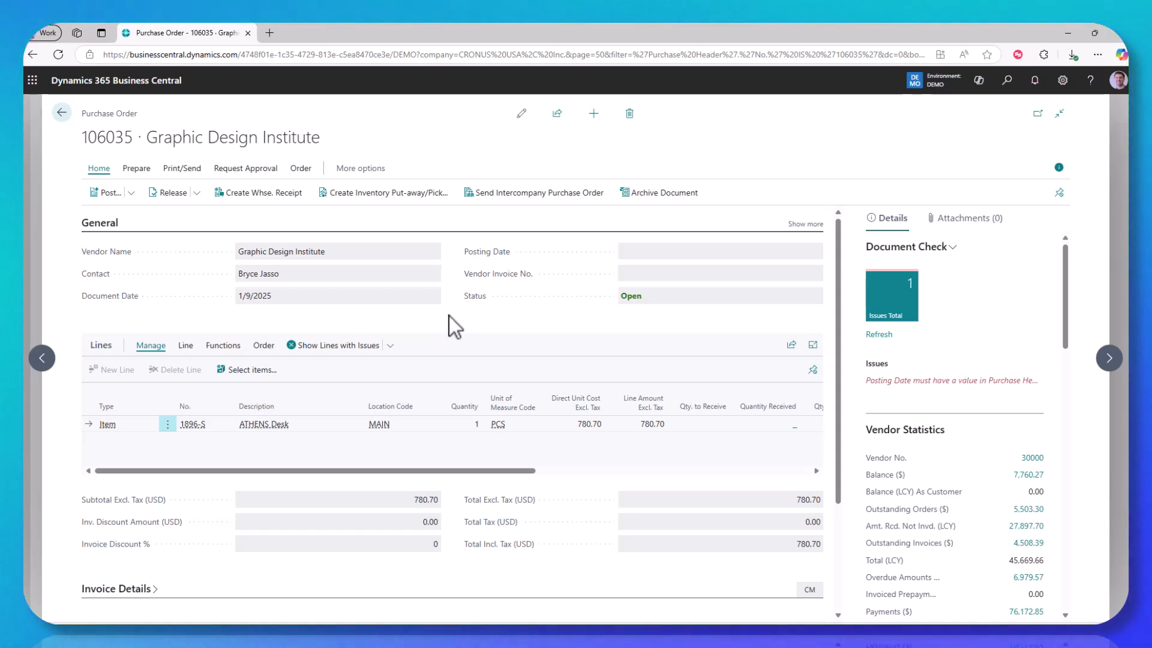
click(61, 112)
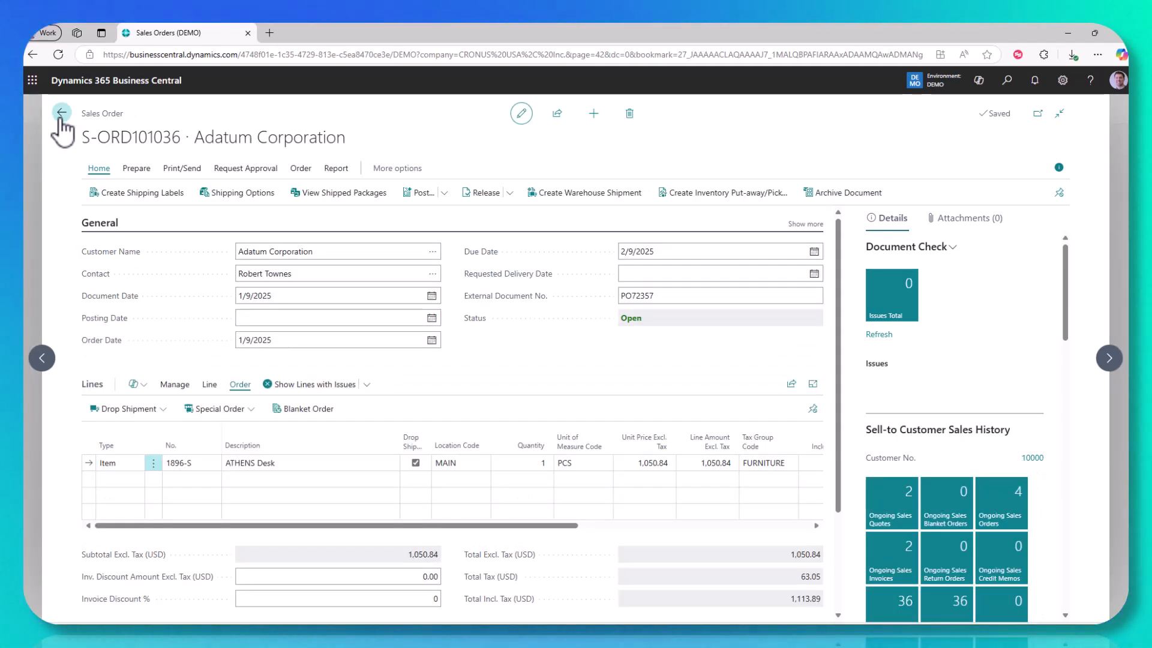
click(61, 112)
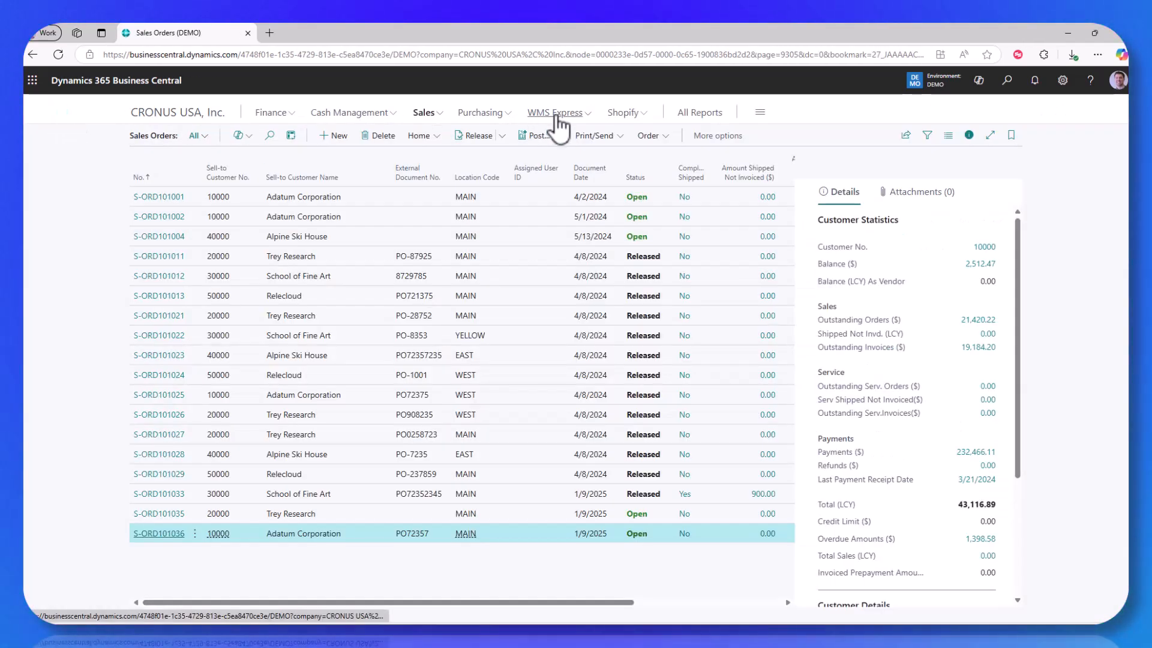
- Open the newest Graphic Design Institute purchase order from the purchase orders list and examine the sales order linked to its drop shipment line
click(483, 113)
click(334, 138)
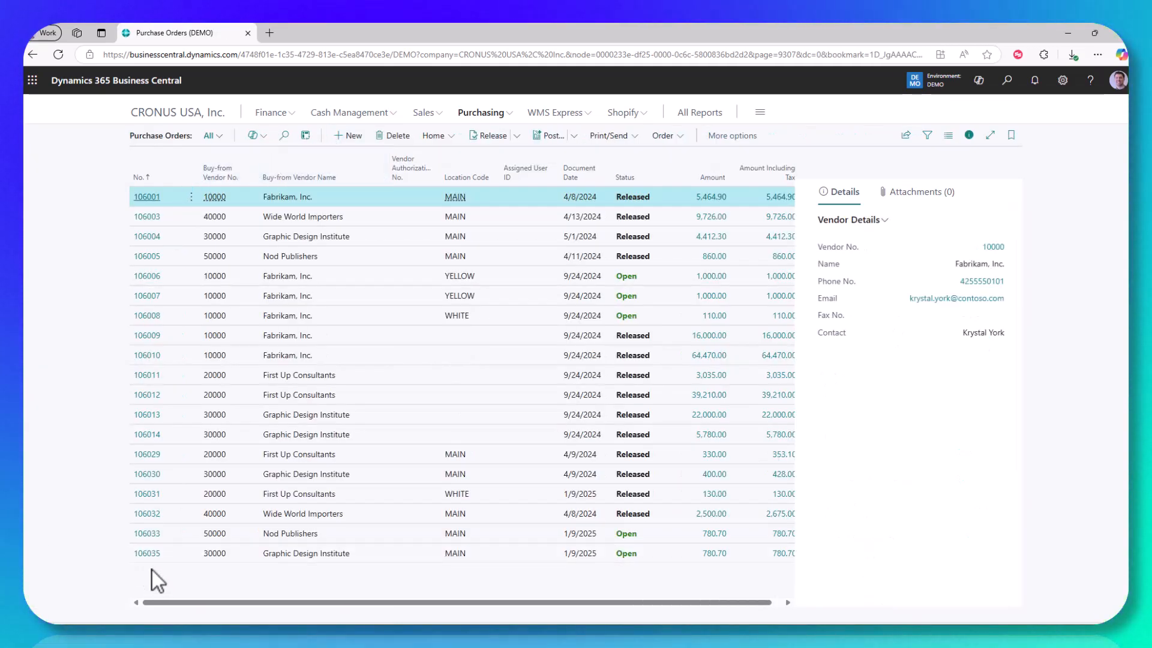
click(148, 558)
click(237, 549)
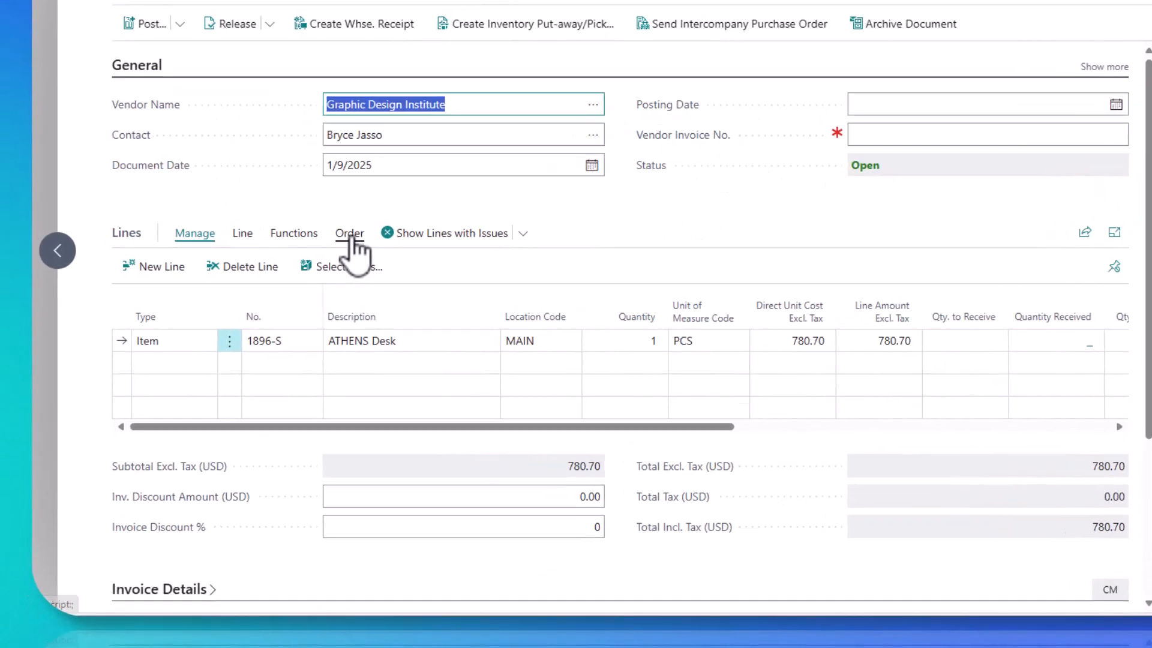
click(351, 235)
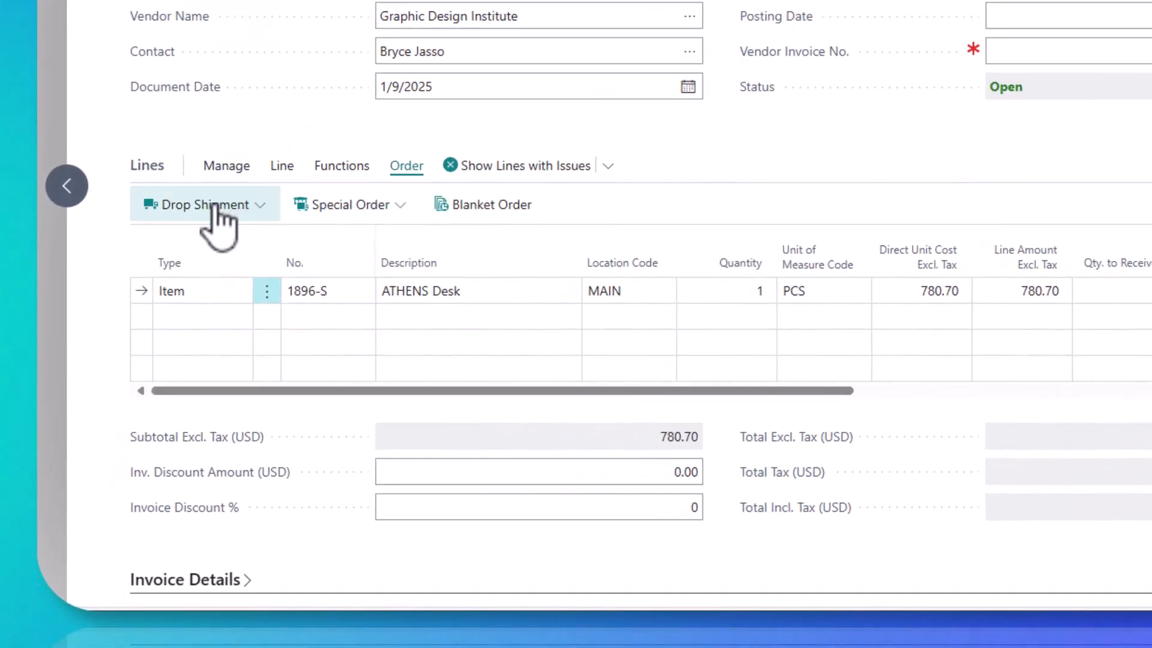
click(184, 266)
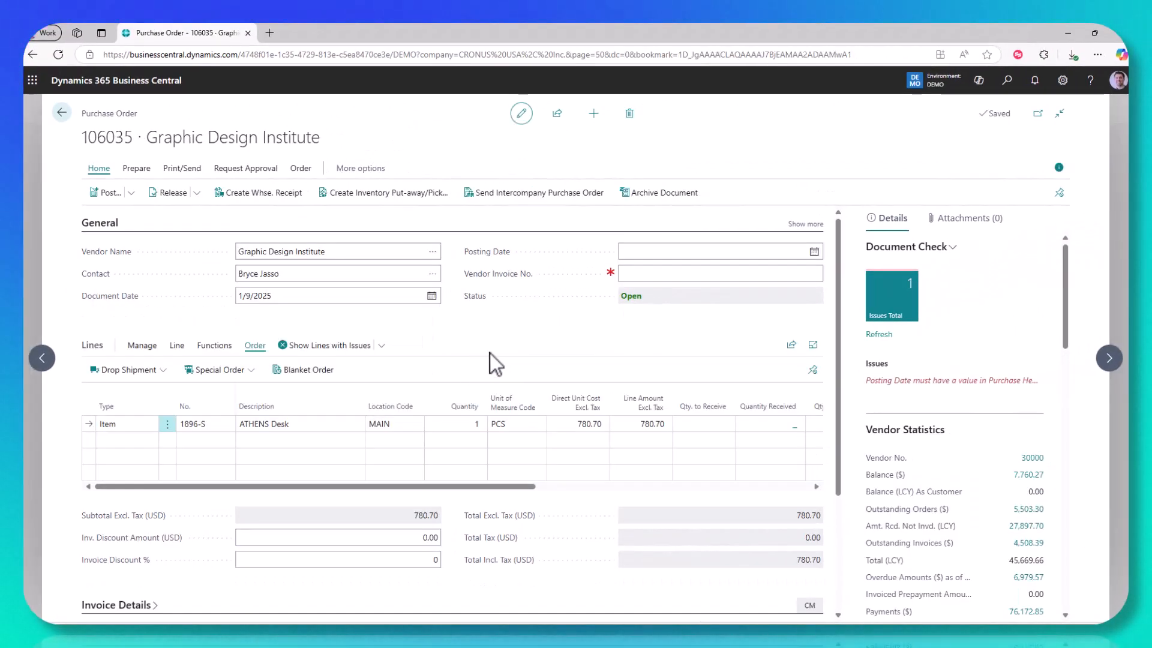
- Set the purchase order's posting date to the work date, 1/9/2025, and enter the vendor's invoice number
click(649, 252)
text(w)
key(Tab)
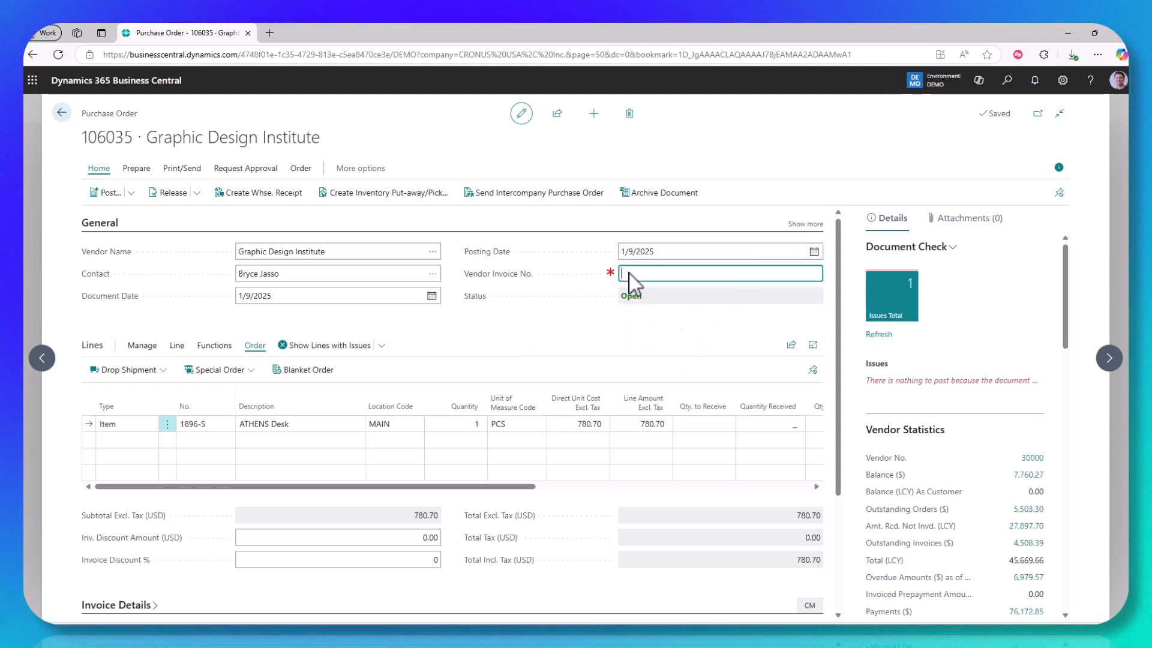
text(72)
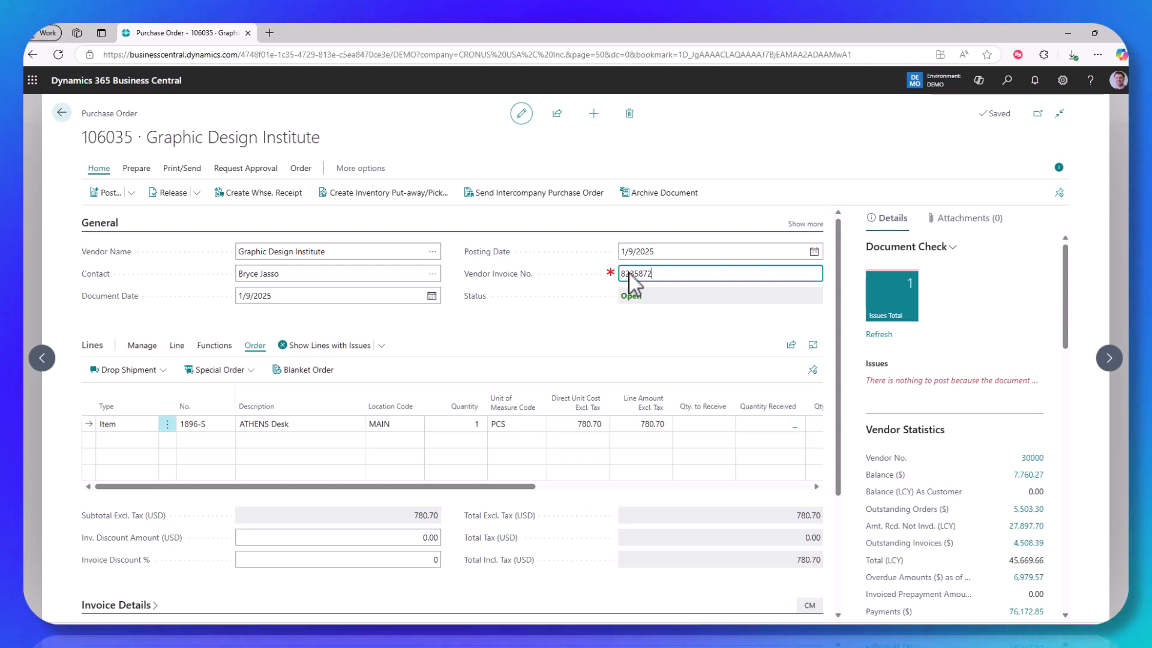
key(Tab)
- Set the quantity to receive on the ATHENS Desk purchase line to 1
click(702, 423)
text(1)
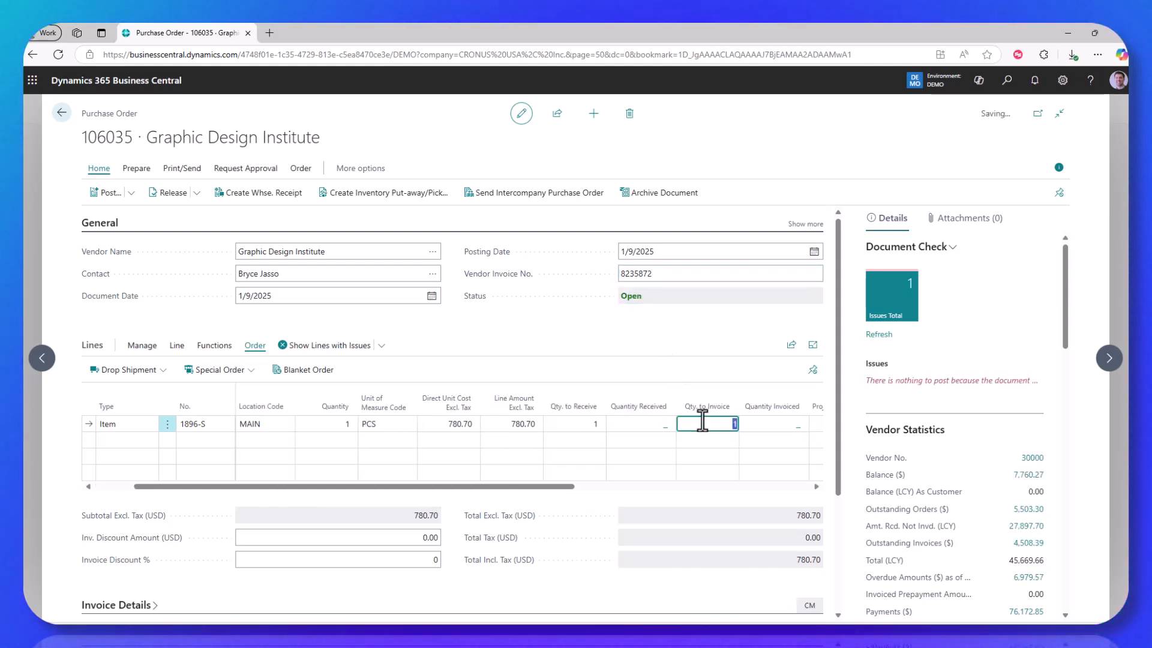
key(Tab)
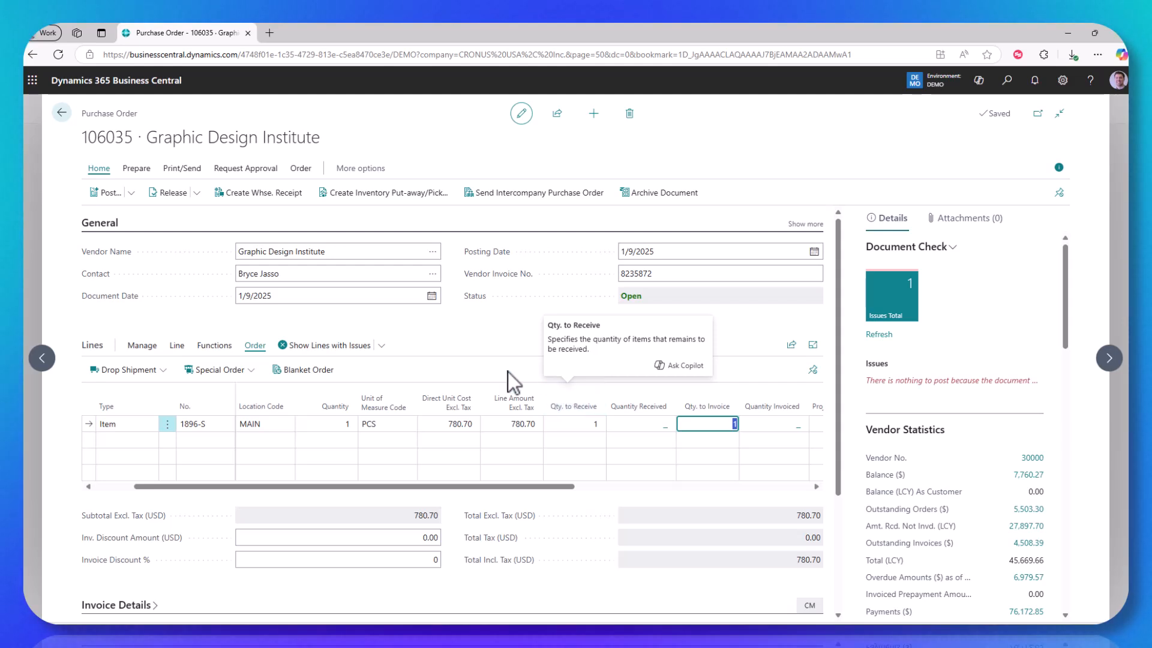
click(475, 369)
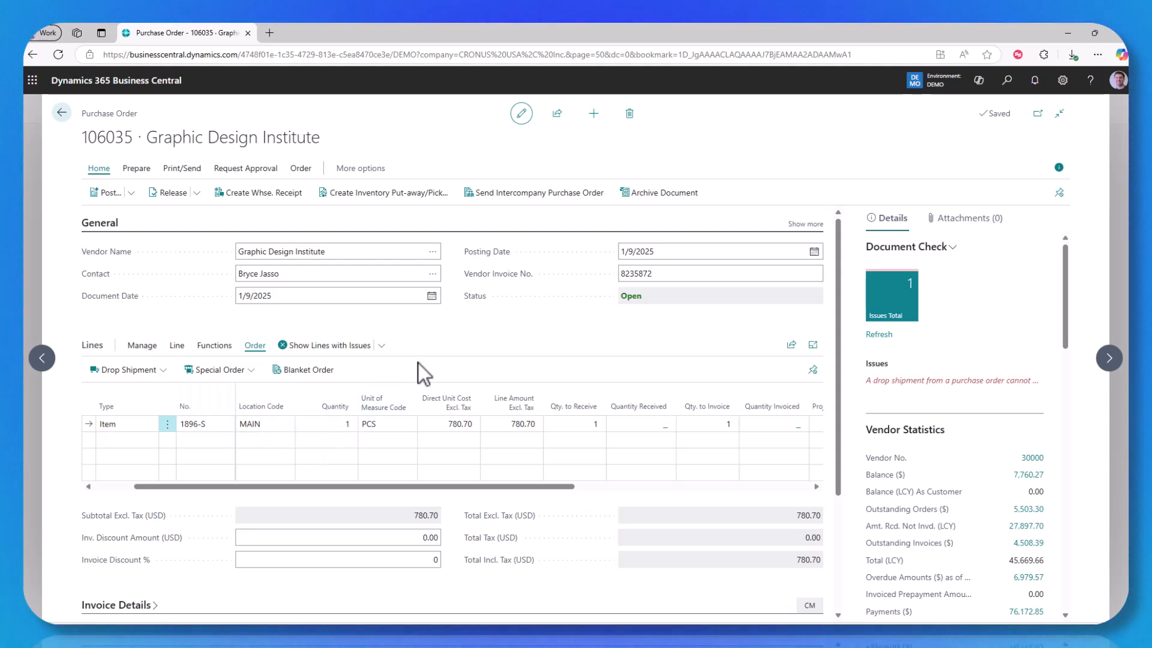
- Post the purchase order with the Receive option only
click(106, 193)
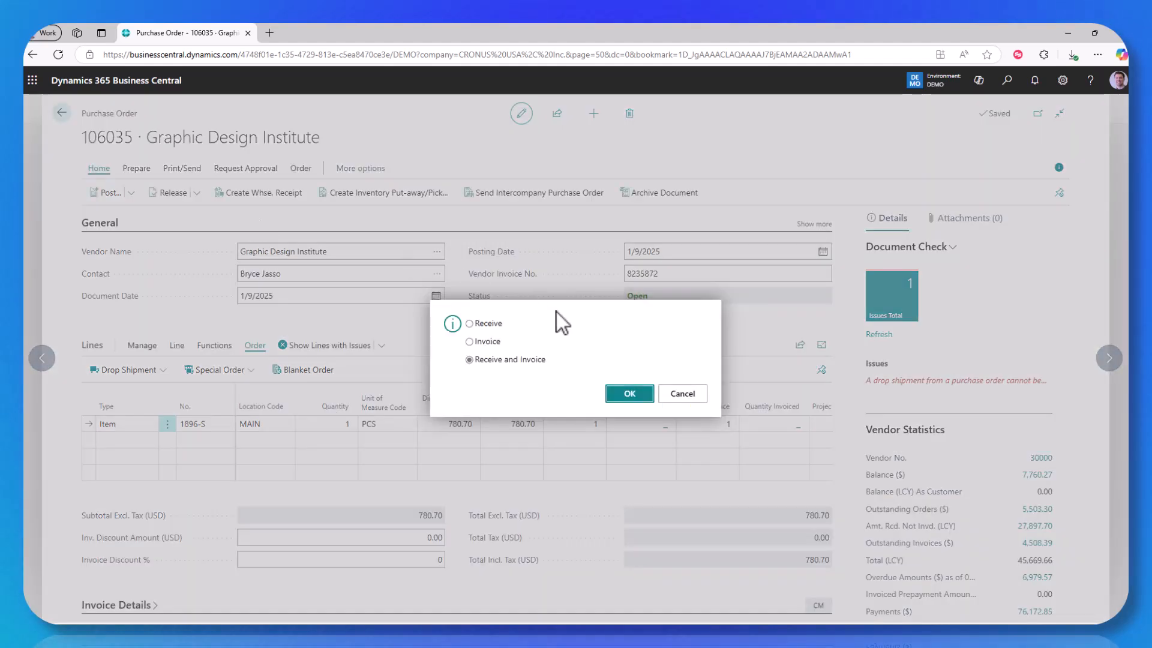
click(488, 327)
click(627, 396)
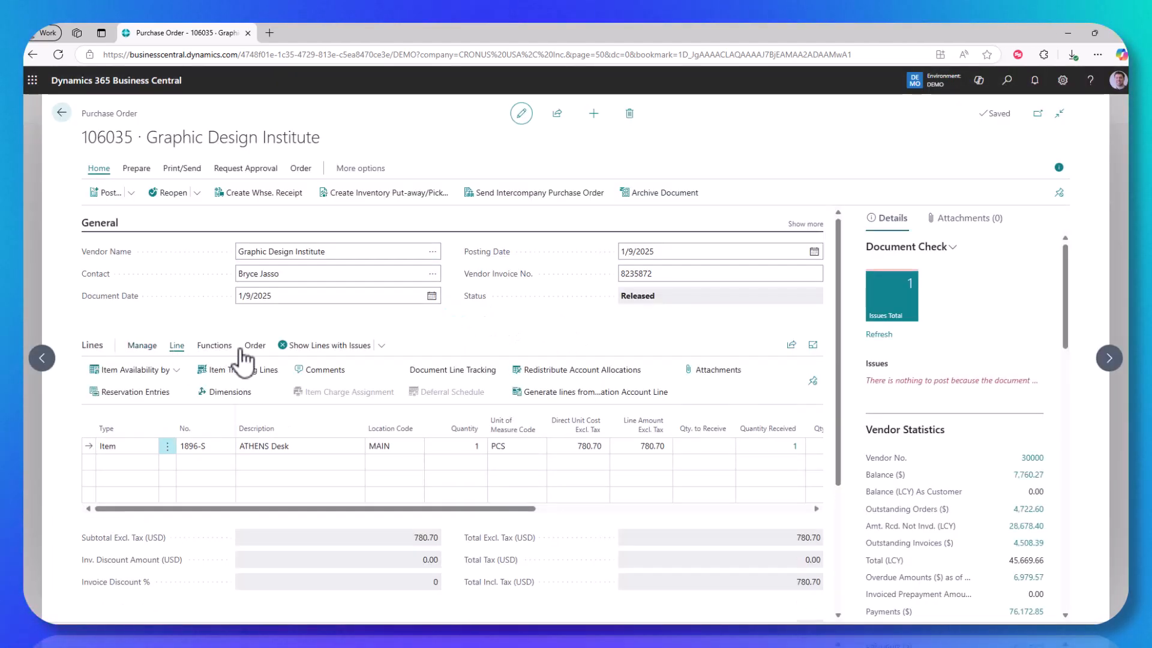
- Open the sales order linked to the drop shipment line and check the ATHENS Desk line's shipped and invoiced quantities
click(251, 347)
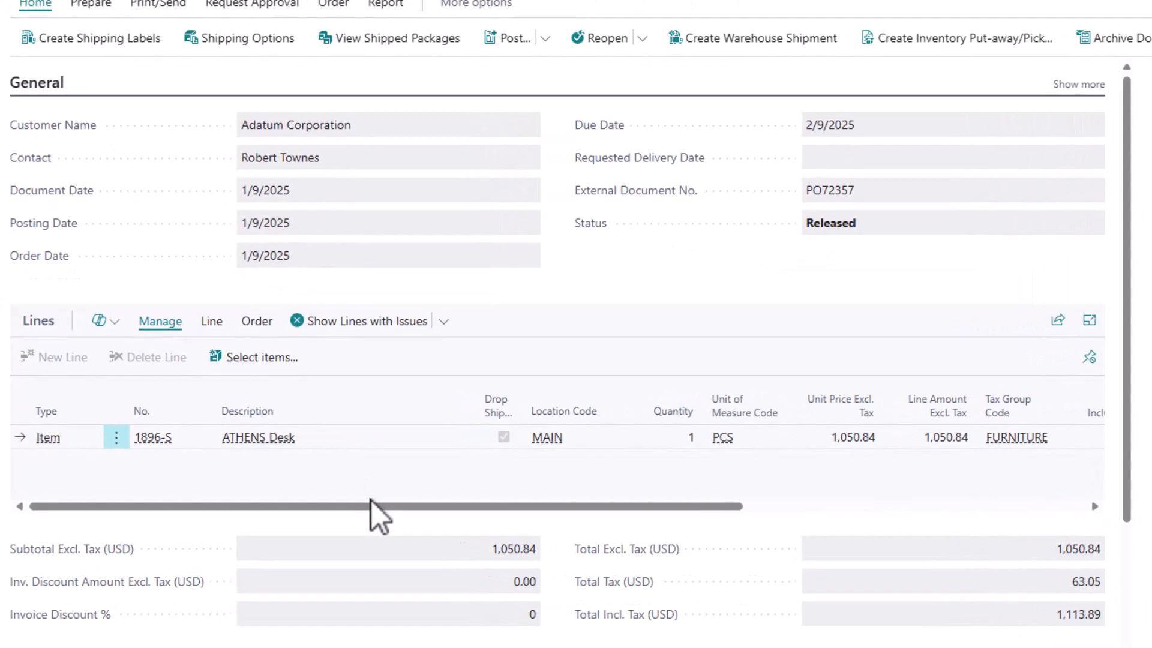
drag(327, 510, 418, 512)
drag(506, 511, 800, 465)
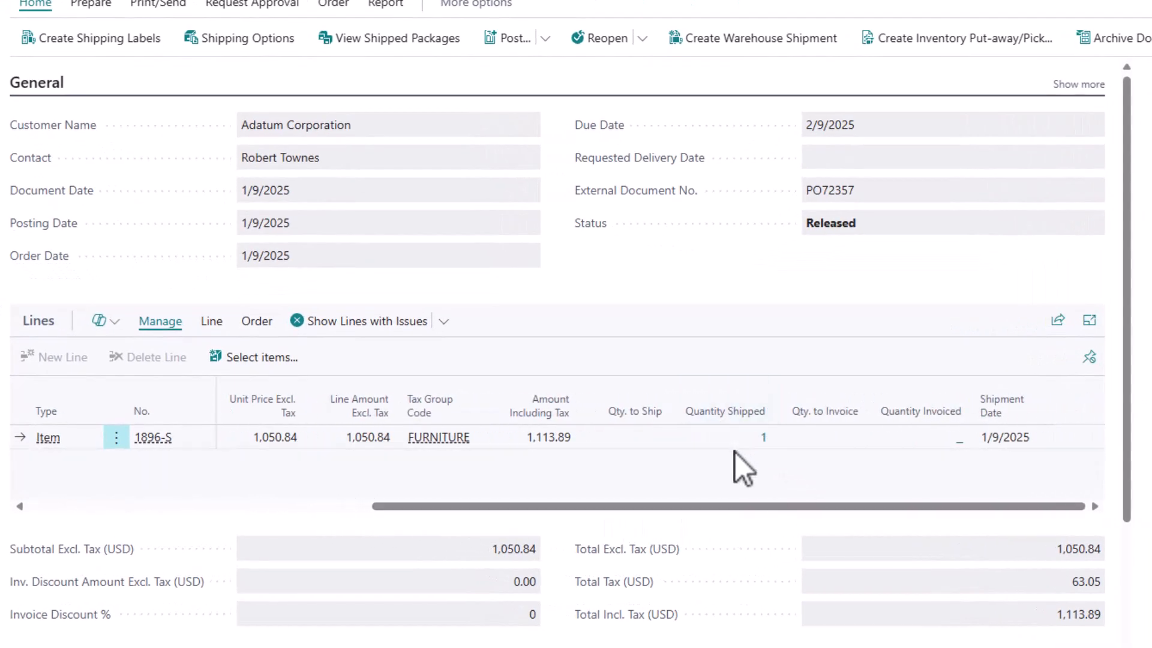